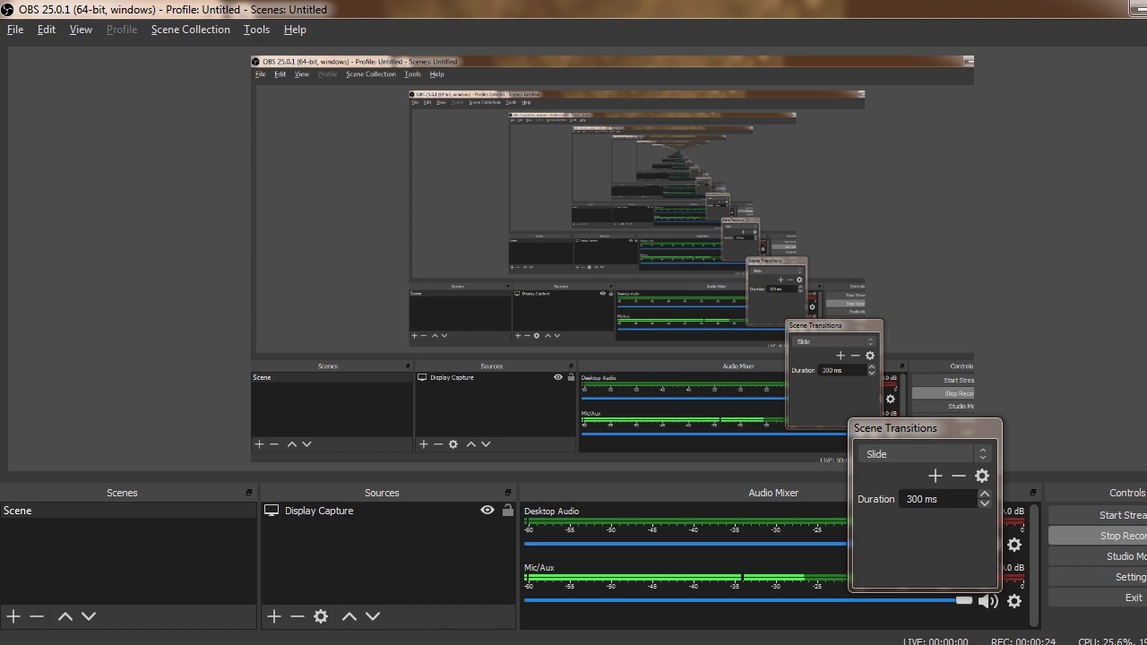
# Open the Windows Start menu to find Microsoft Excel 2010
pyautogui.press('super')
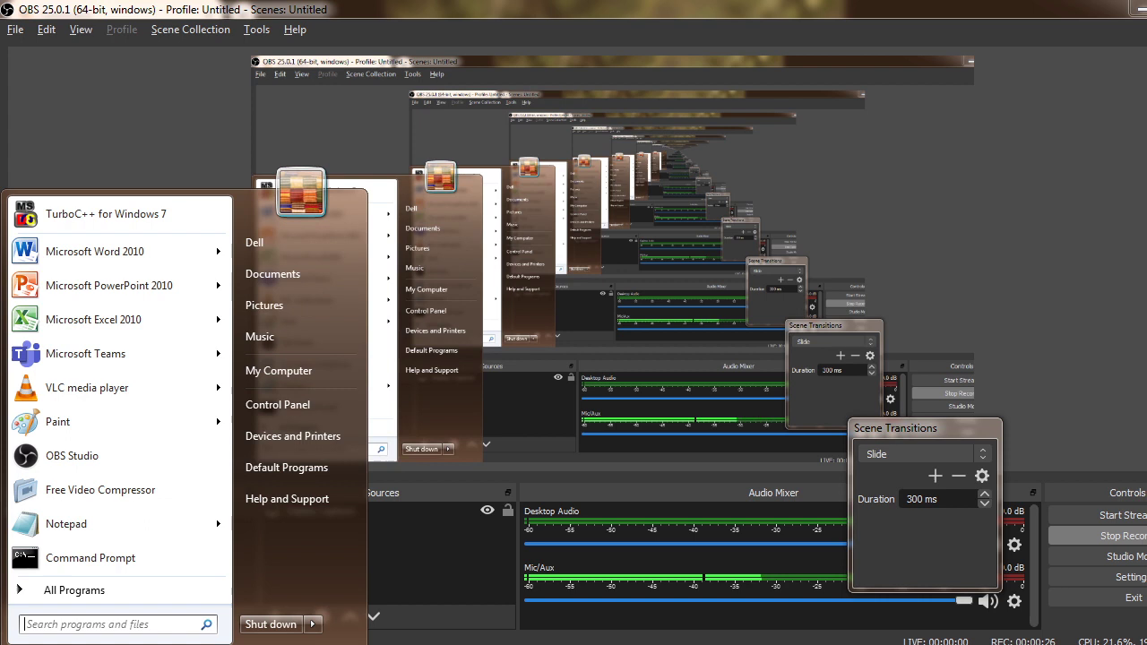
# Launch Microsoft Excel 2010 and close the Activation Wizard
pyautogui.click(122, 322)
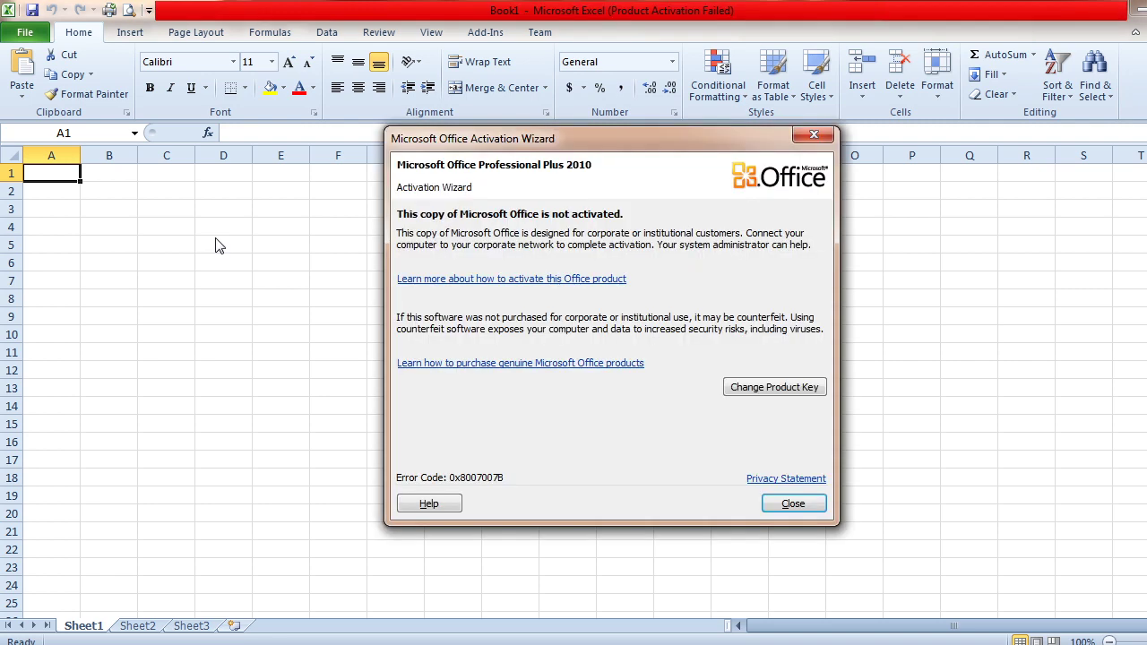
pyautogui.click(786, 506)
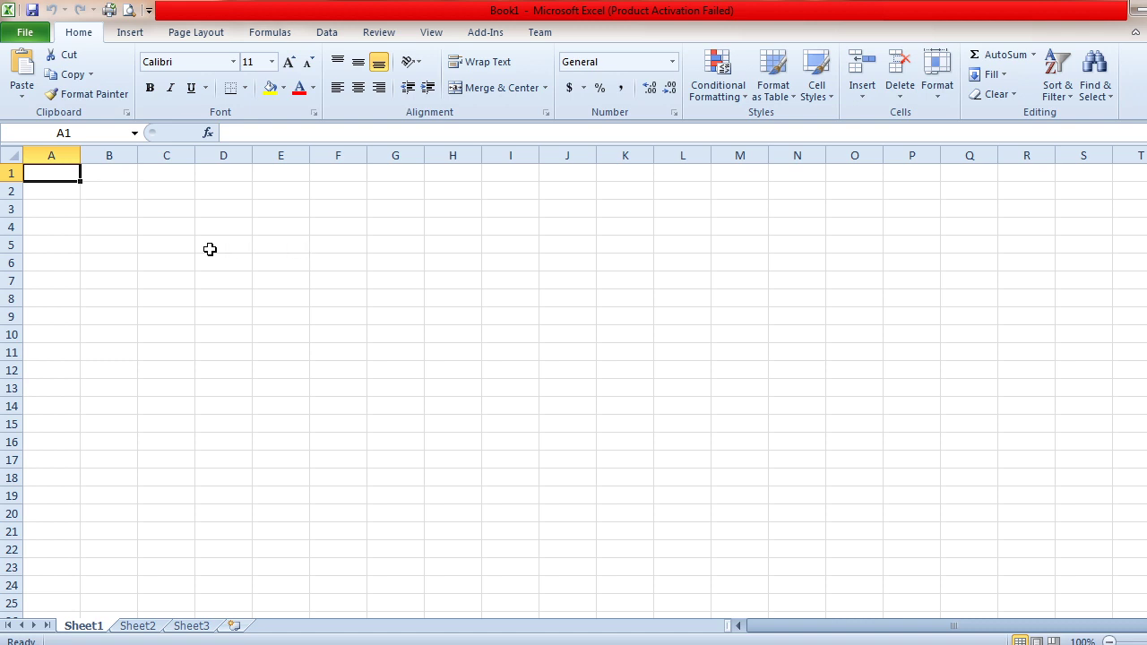
# Paste the copied RESULT marks table at B3 as values, accepting the warning
pyautogui.click(178, 230)
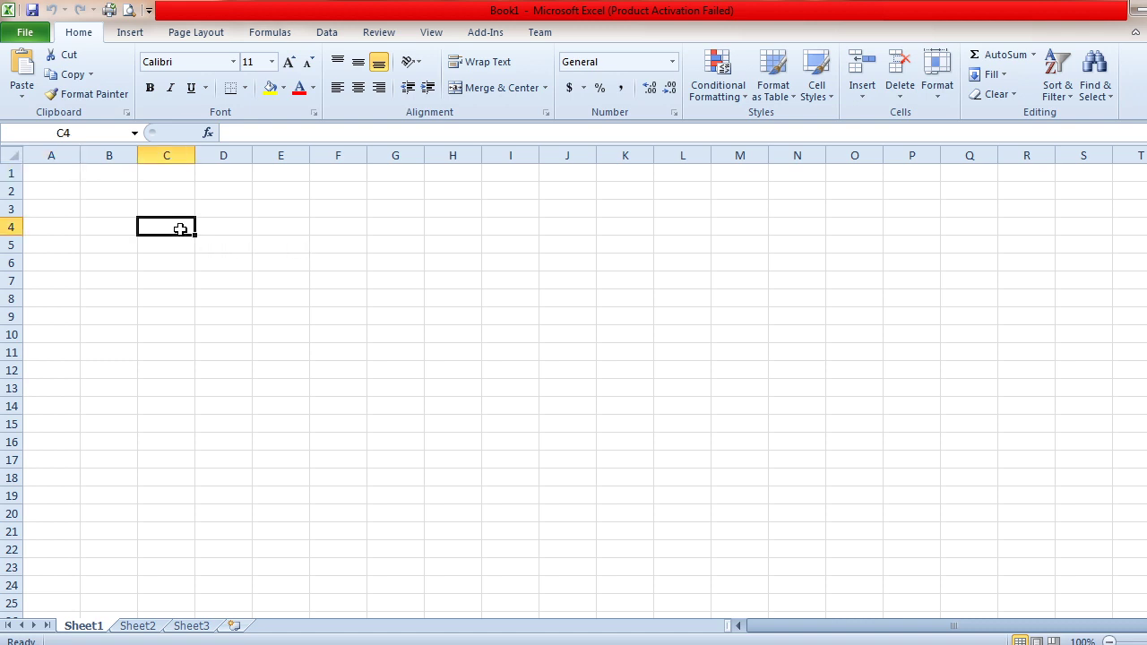
pyautogui.click(108, 210)
pyautogui.hotkey('ctrl', 'v')
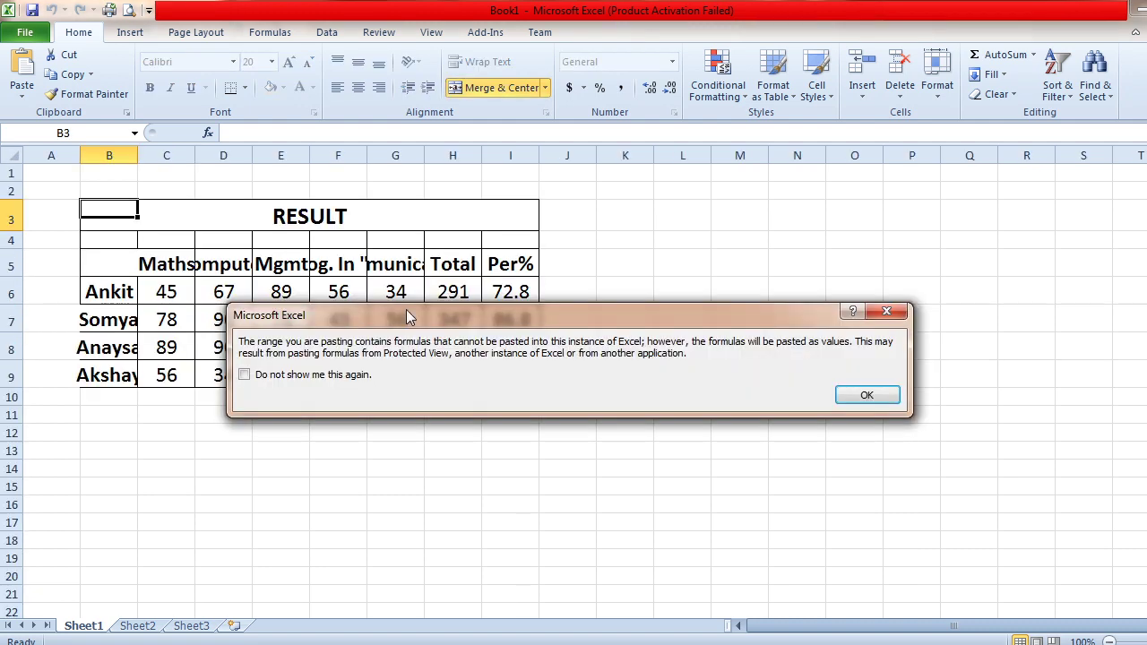
pyautogui.click(863, 394)
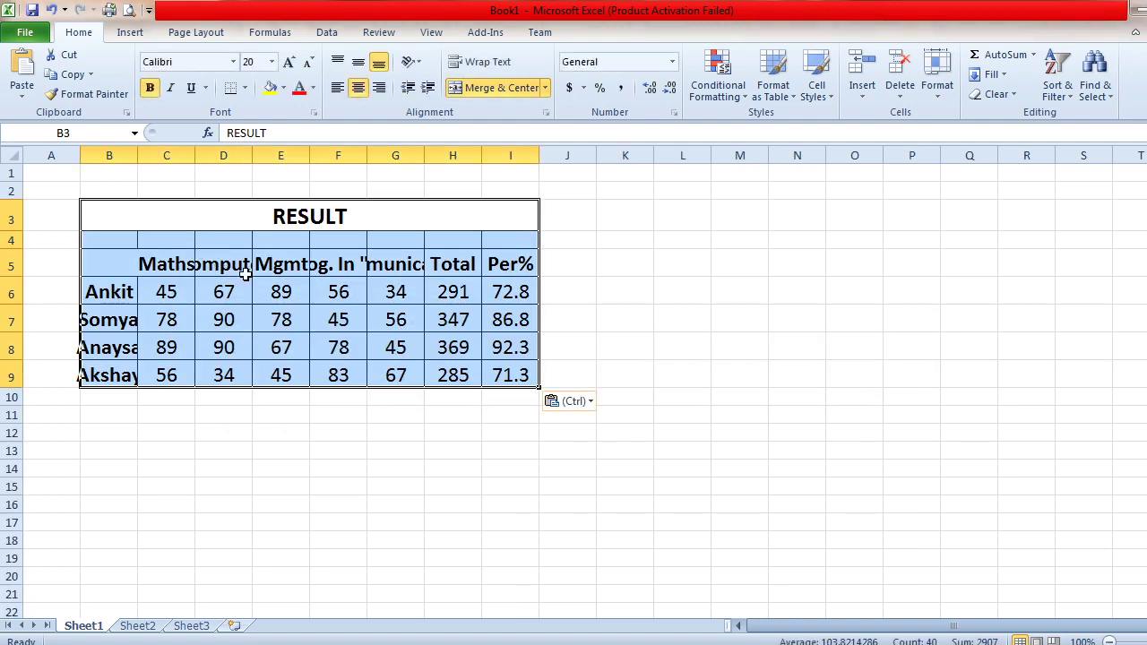
# AutoFit columns B to I so headings like Computer, Communication and student names show fully
pyautogui.click(196, 157)
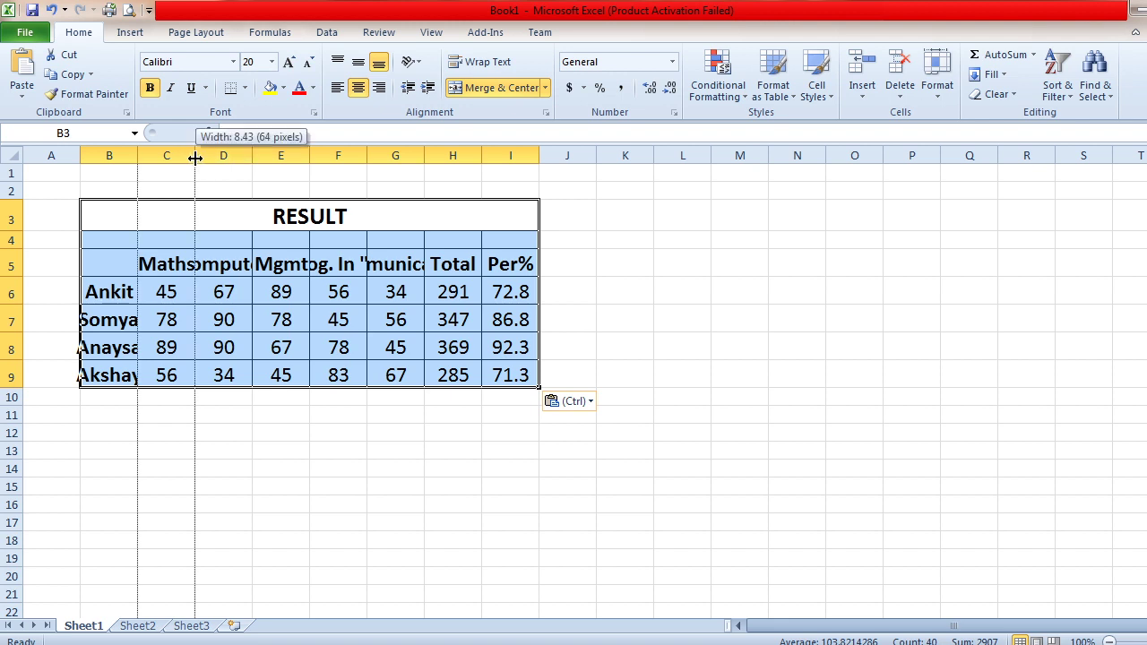
pyautogui.doubleClick(195, 158)
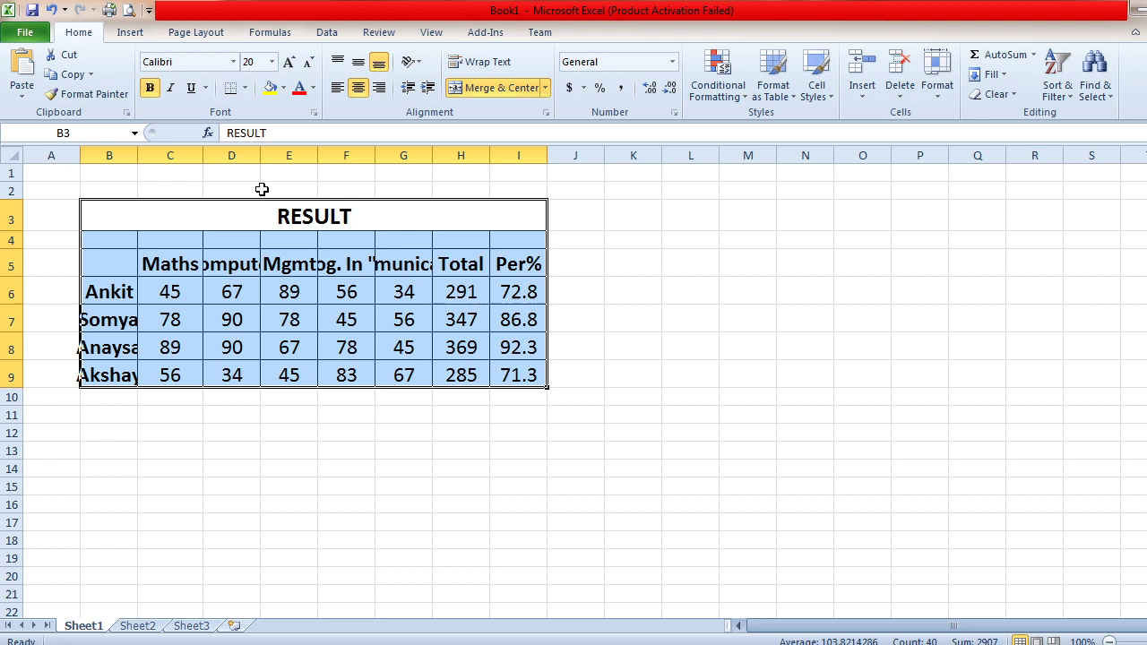
pyautogui.click(261, 158)
pyautogui.doubleClick(261, 158)
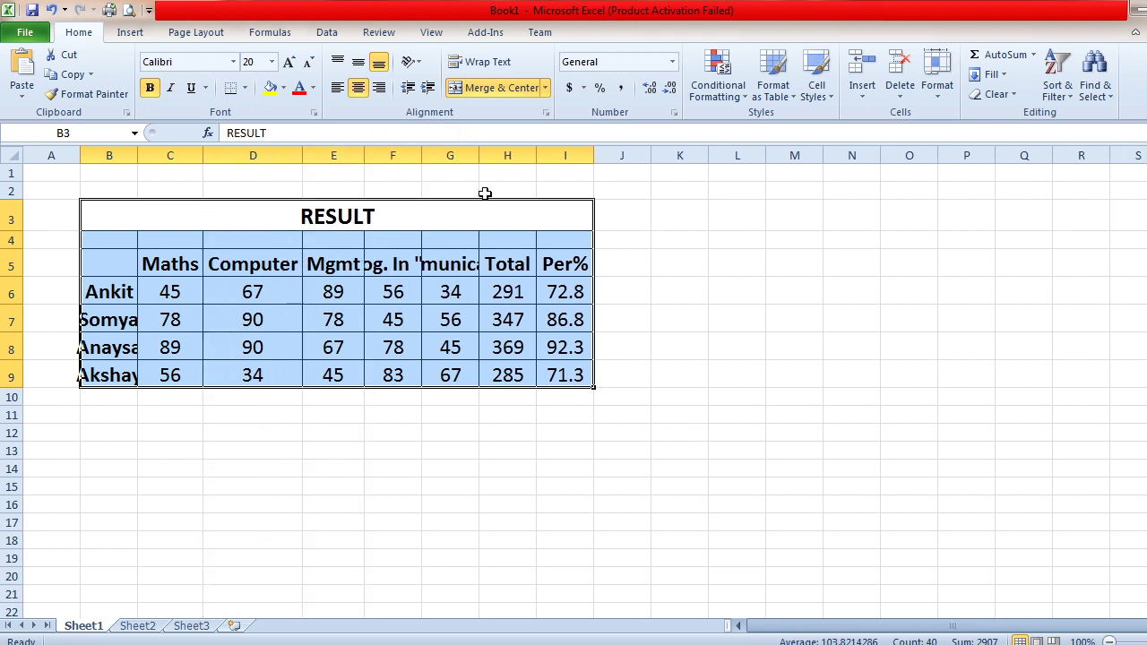
pyautogui.doubleClick(421, 157)
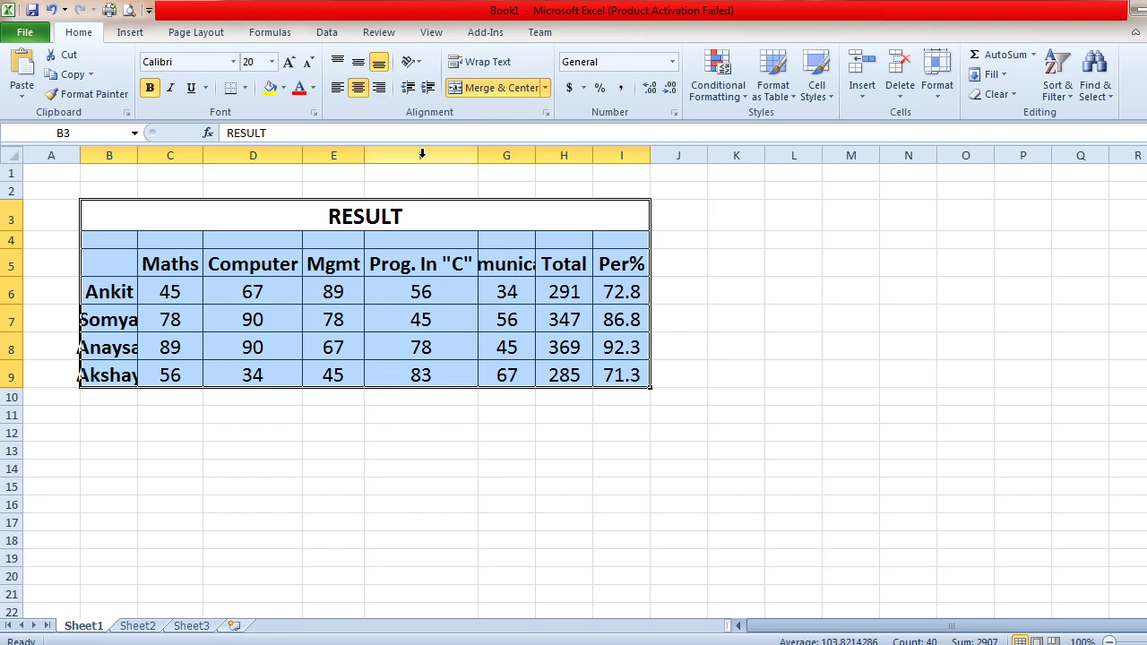
pyautogui.doubleClick(536, 155)
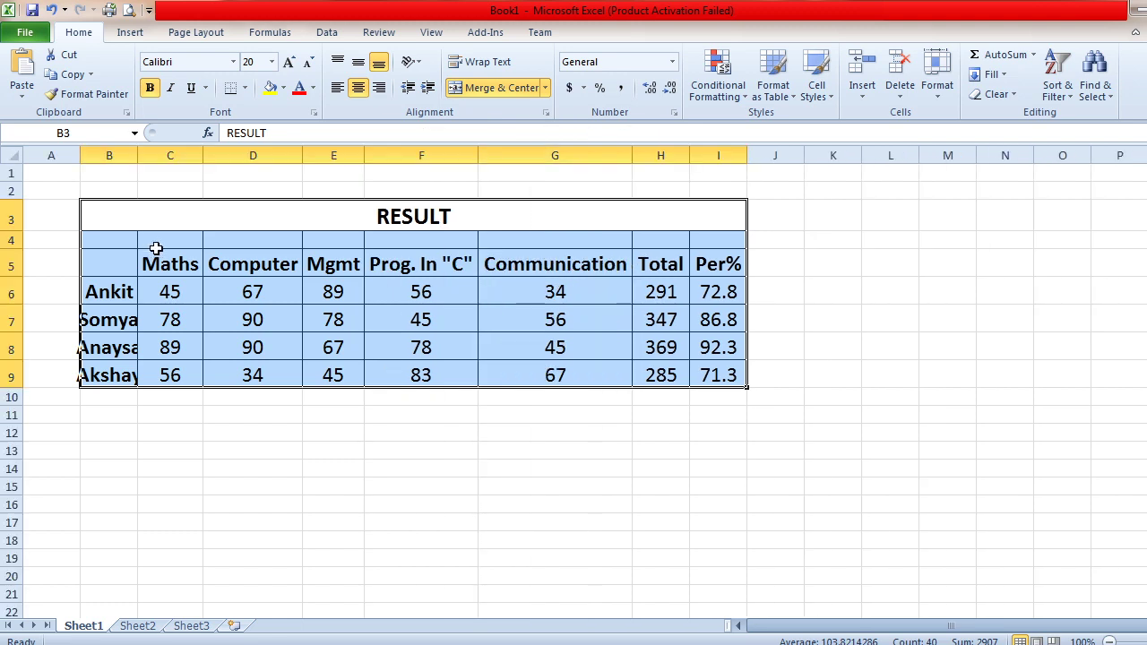
pyautogui.doubleClick(695, 155)
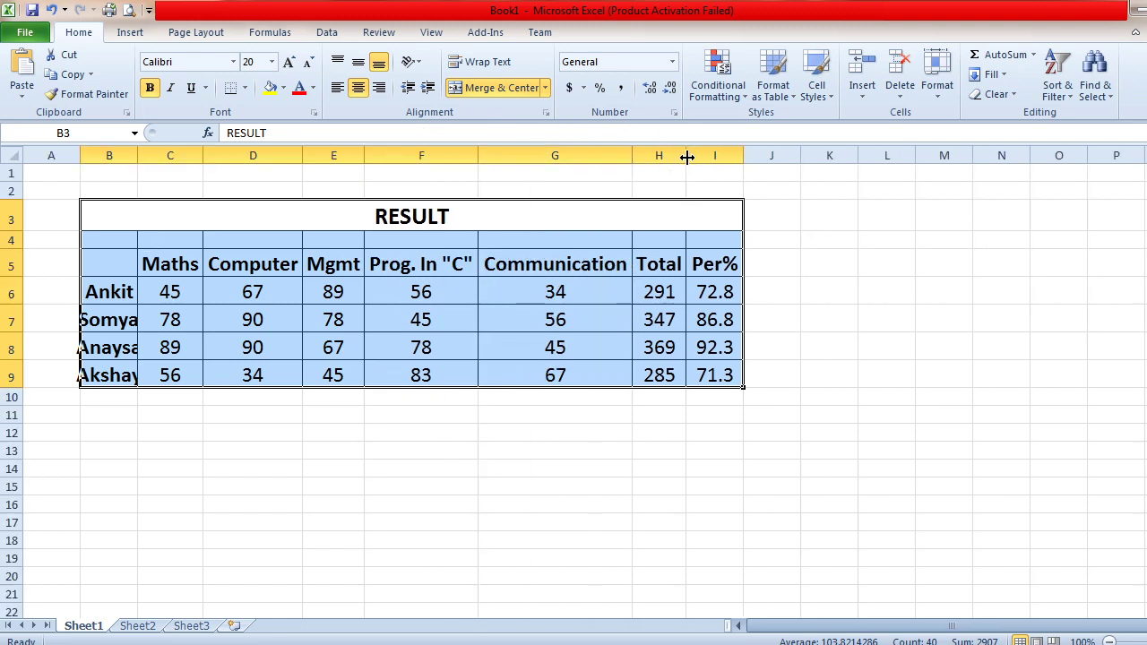
pyautogui.doubleClick(744, 159)
pyautogui.doubleClick(137, 158)
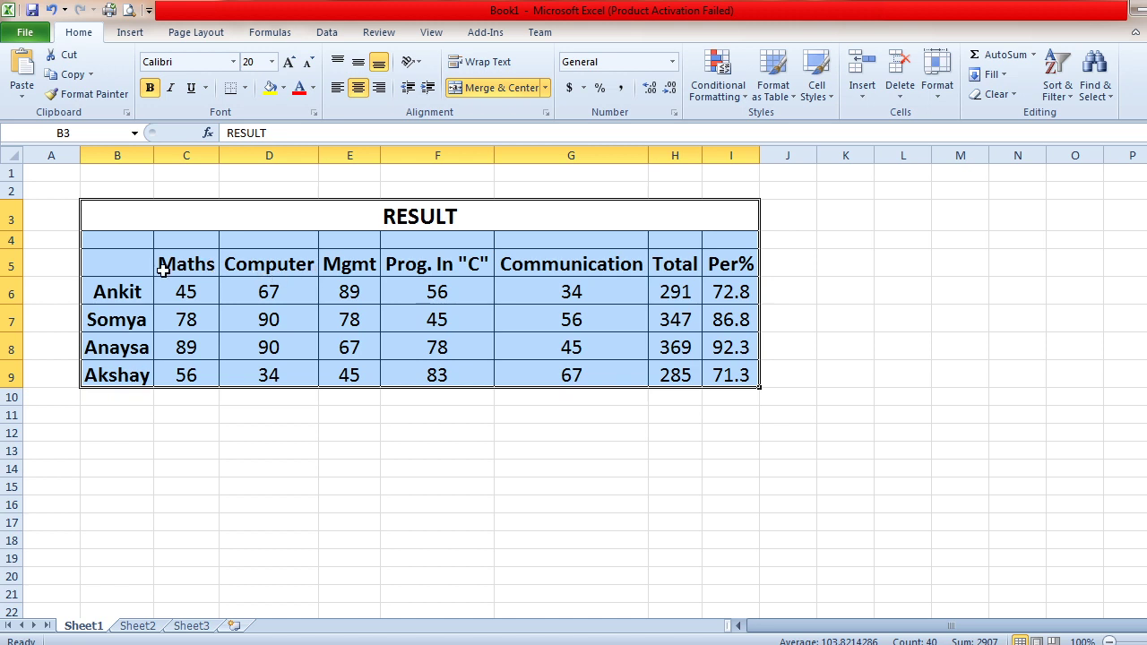
pyautogui.click(302, 259)
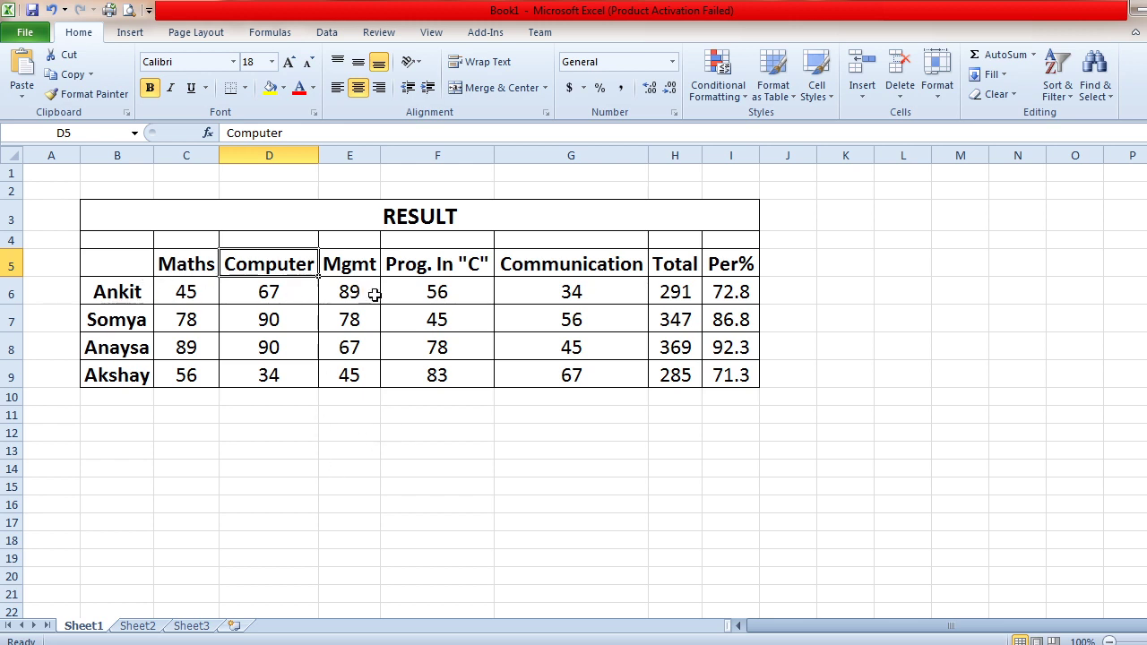
# Select the Total and Per% values in H6:I9 for all four students
pyautogui.click(132, 291)
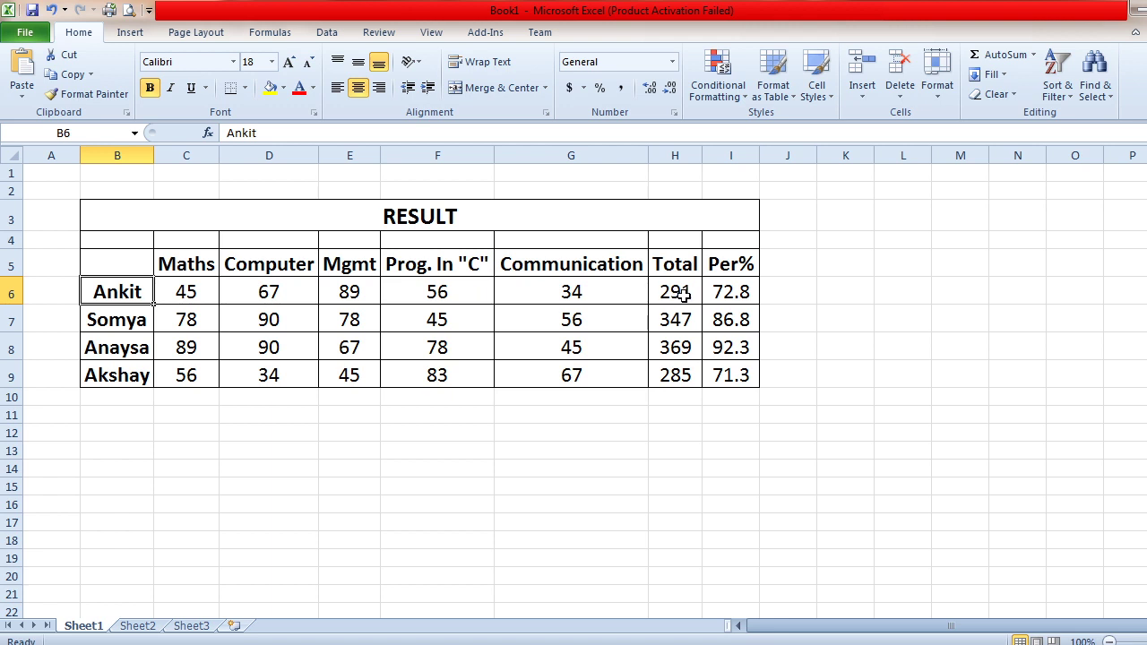
pyautogui.click(680, 448)
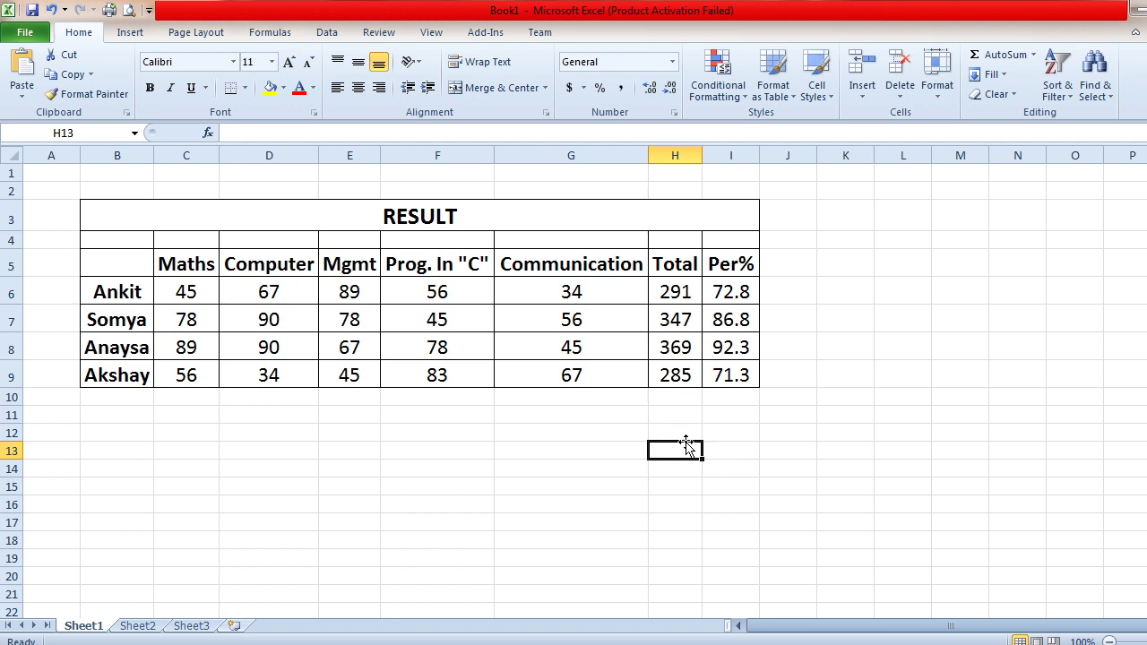
pyautogui.moveTo(687, 289); pyautogui.dragTo(736, 378)
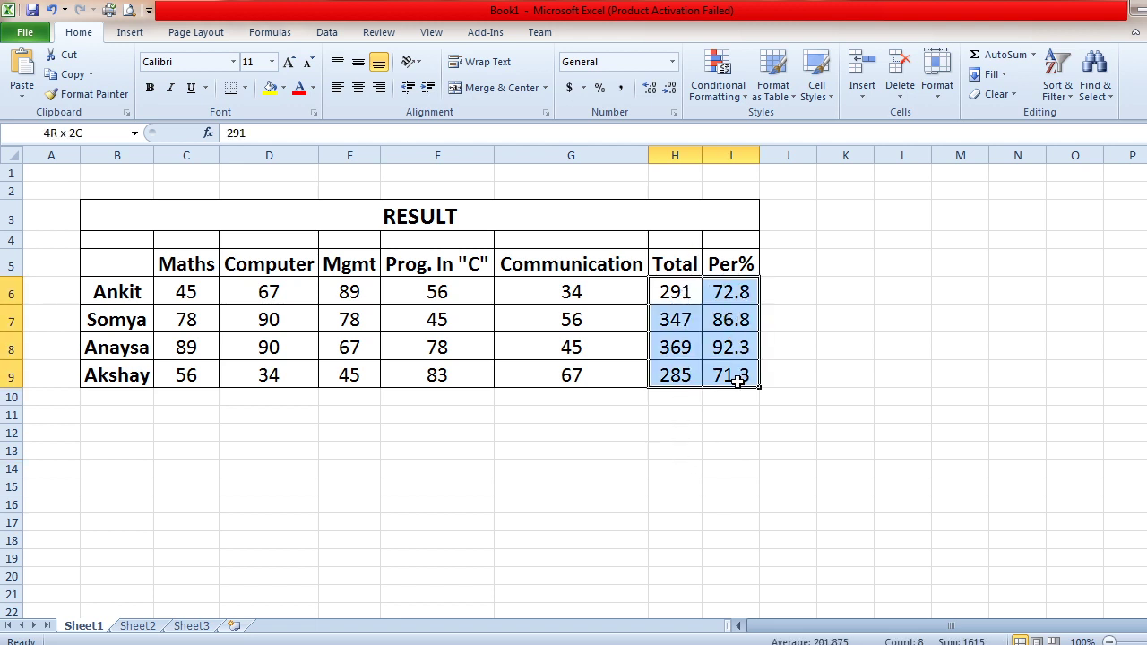
# Clear the Total and Per% values and start Ankit's total formula in H6 with C6
pyautogui.press('Delete')
pyautogui.click(666, 287)
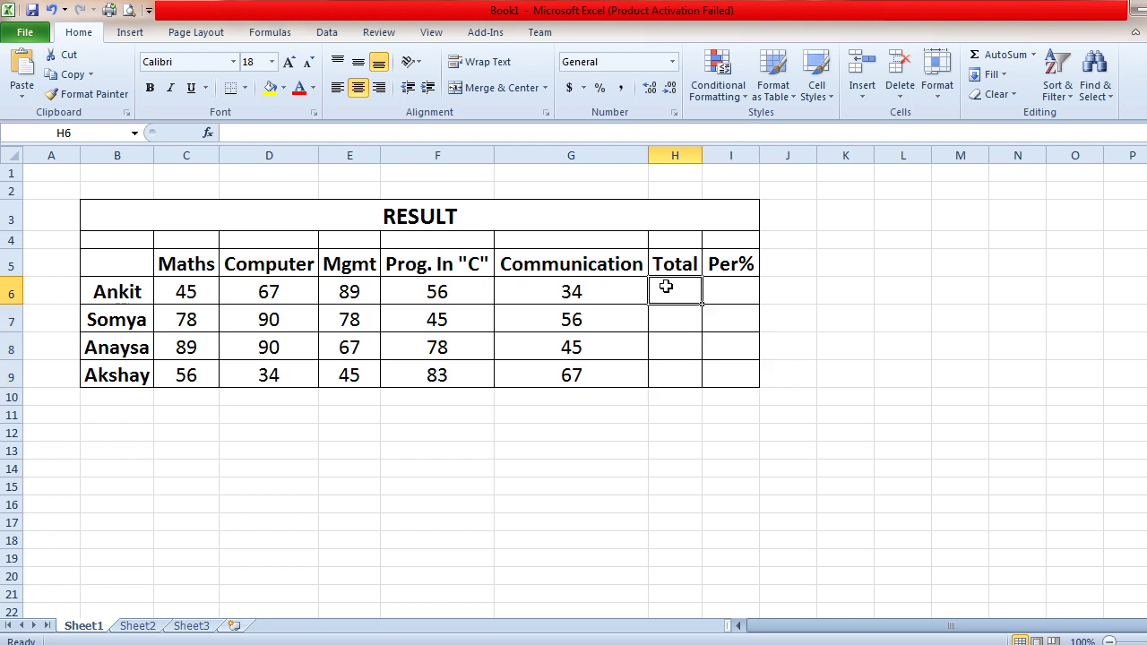
pyautogui.write('=')
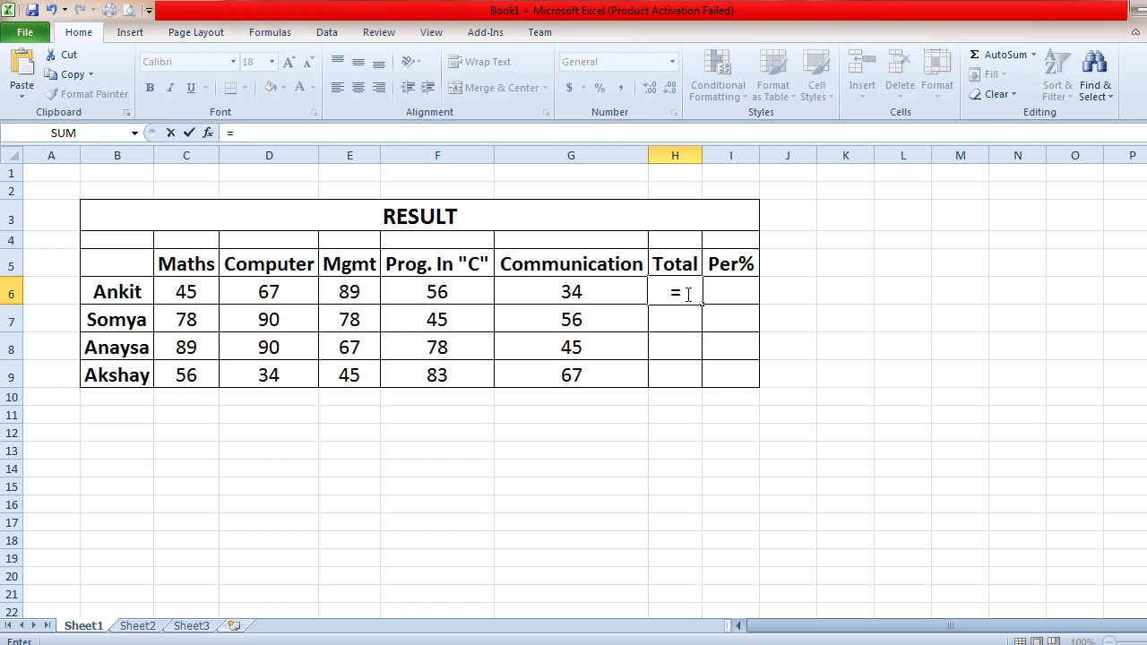
pyautogui.write('sum')
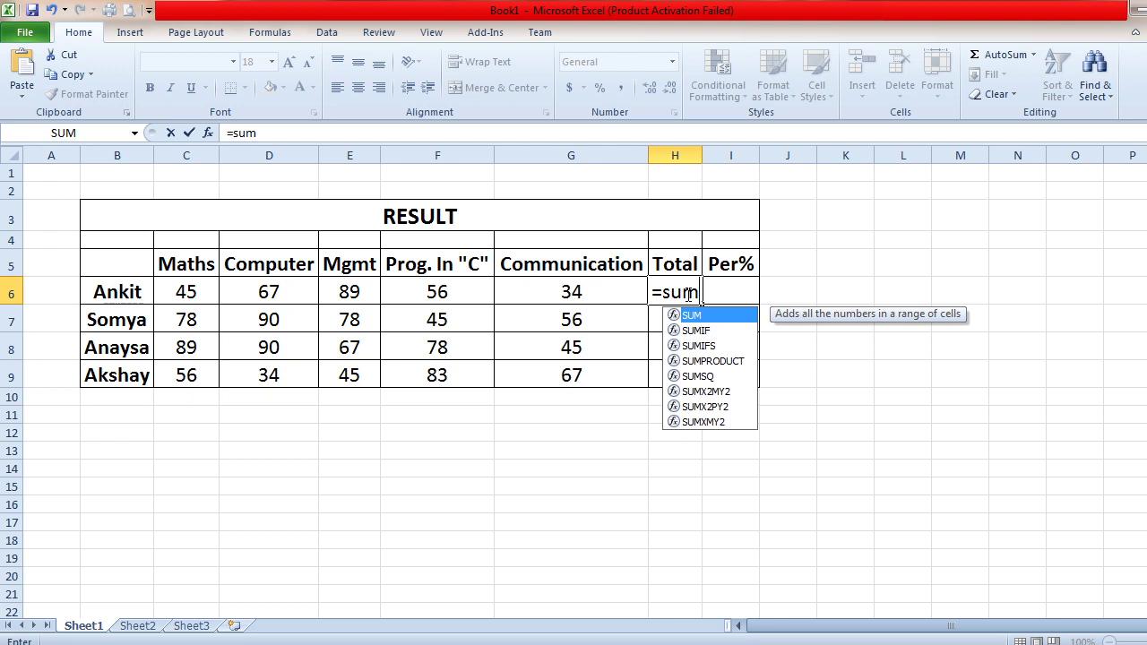
pyautogui.press('BackSpace')
pyautogui.press('BackSpace')
pyautogui.press('BackSpace')
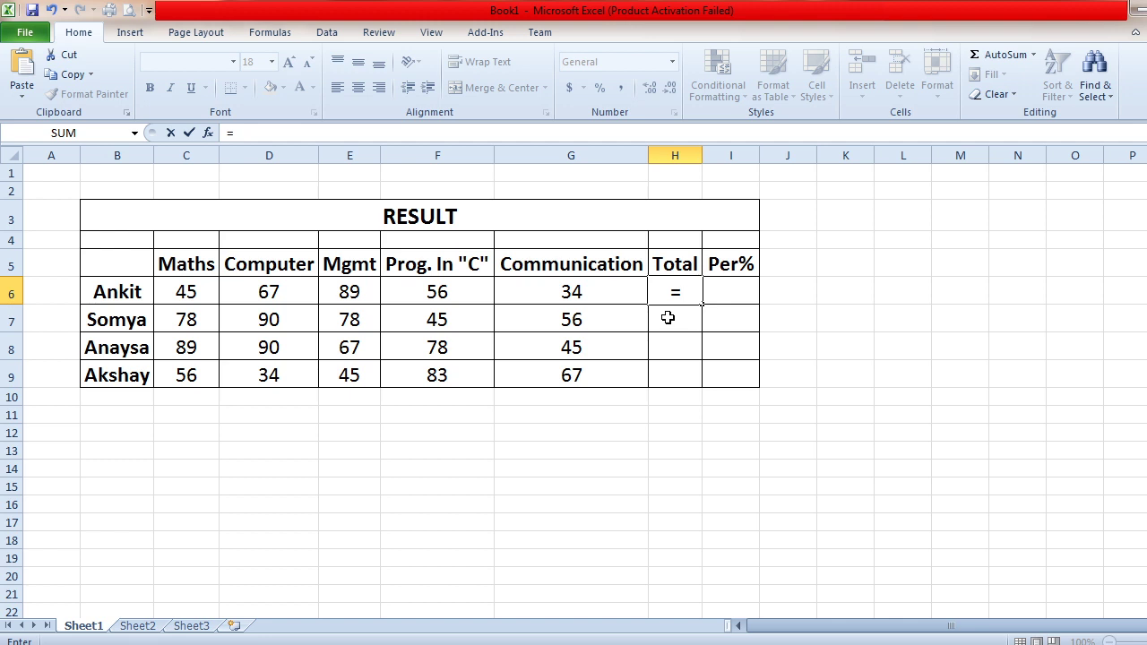
pyautogui.click(189, 296)
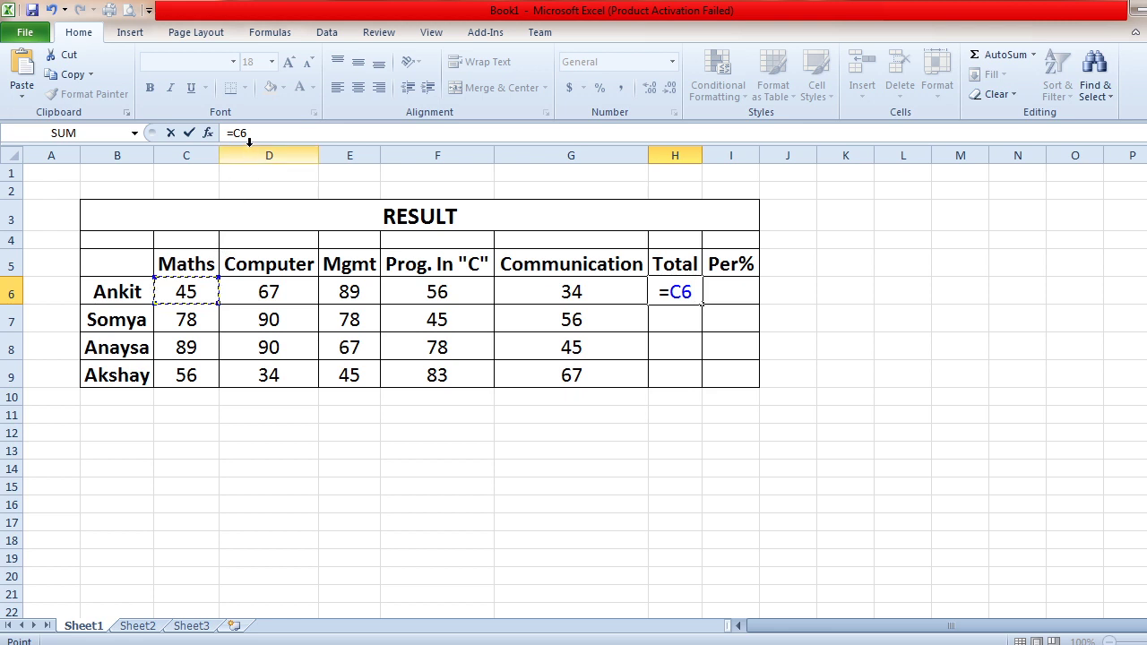
# Complete Ankit's total as =C6+D6+E6+F6+G6, giving 291
pyautogui.write('+')
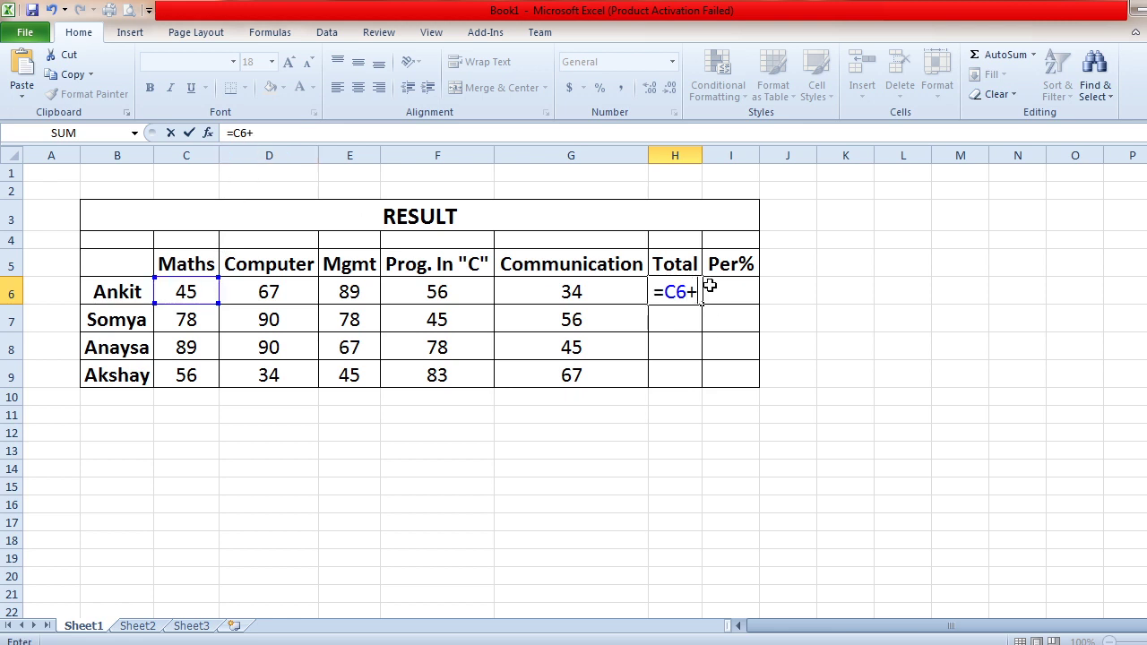
pyautogui.click(287, 296)
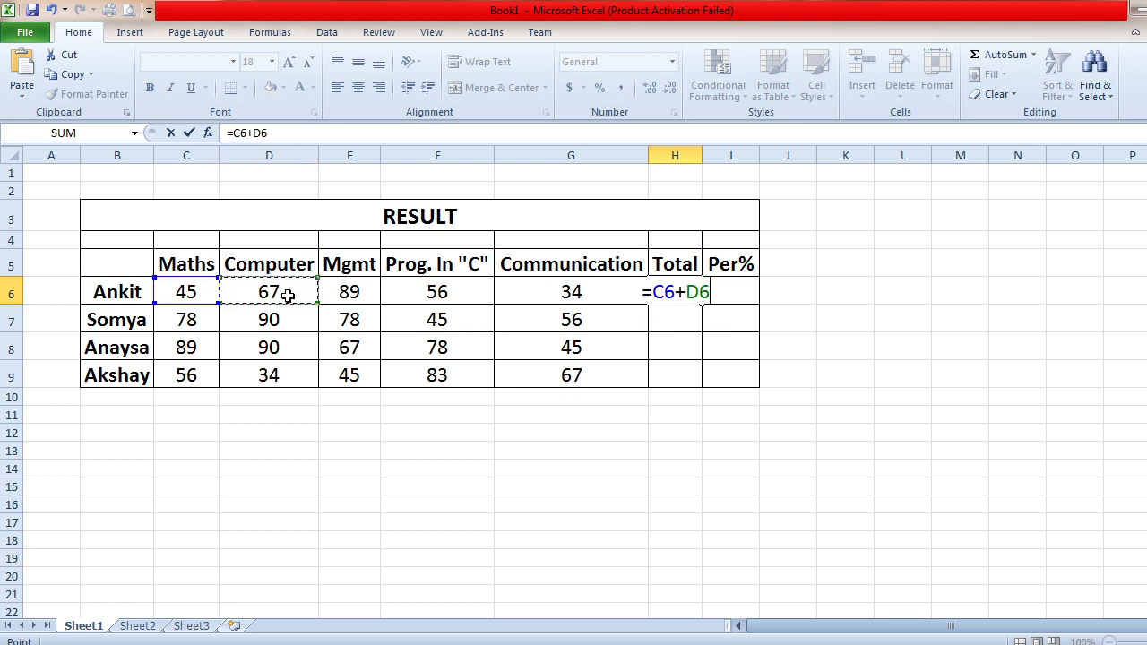
pyautogui.write('+')
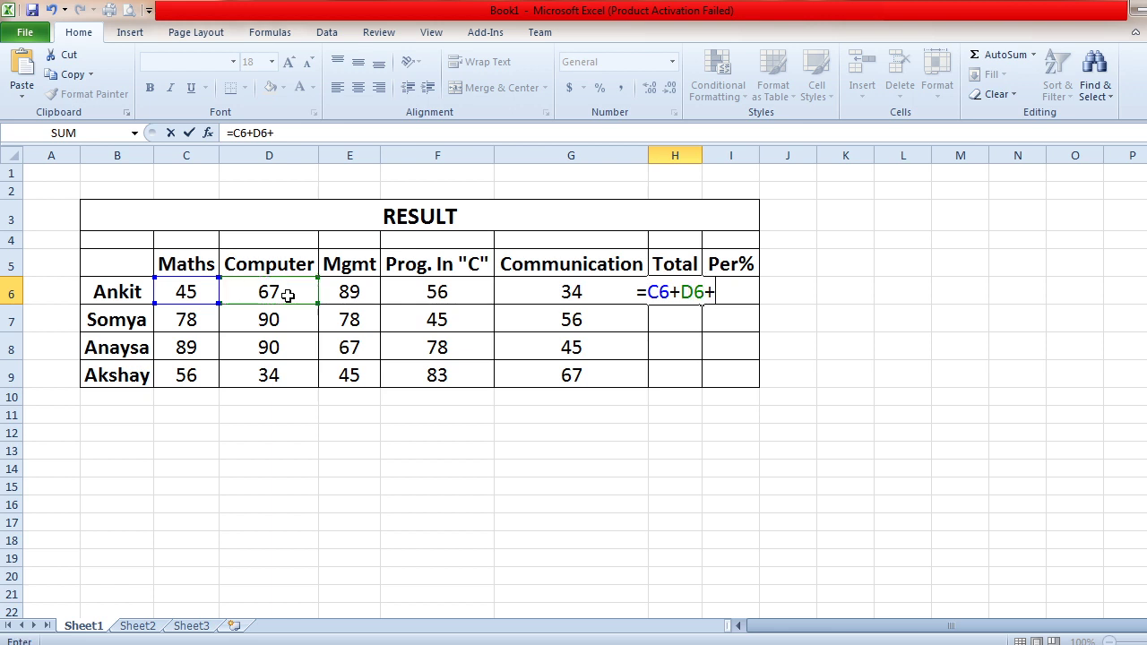
pyautogui.click(349, 295)
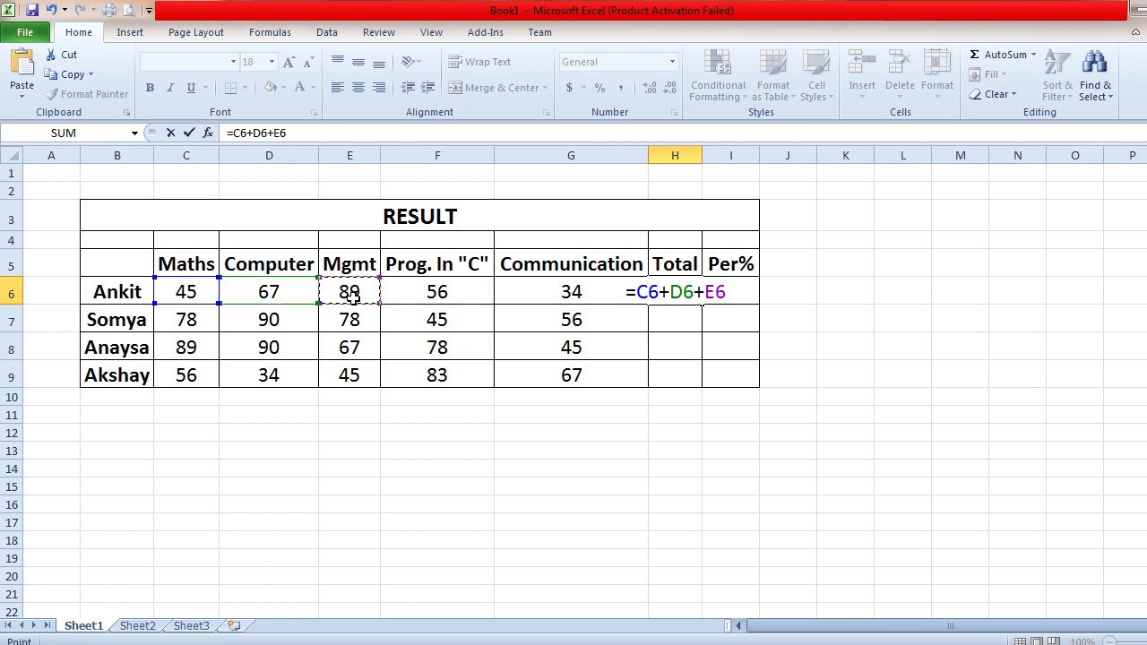
pyautogui.write('+')
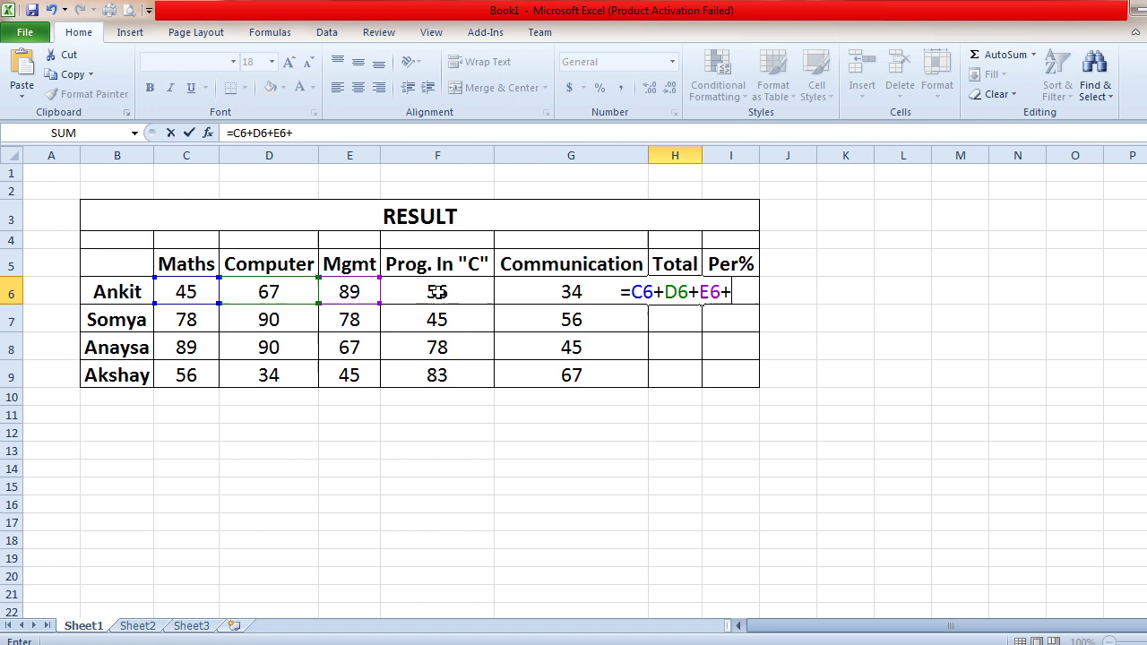
pyautogui.click(437, 292)
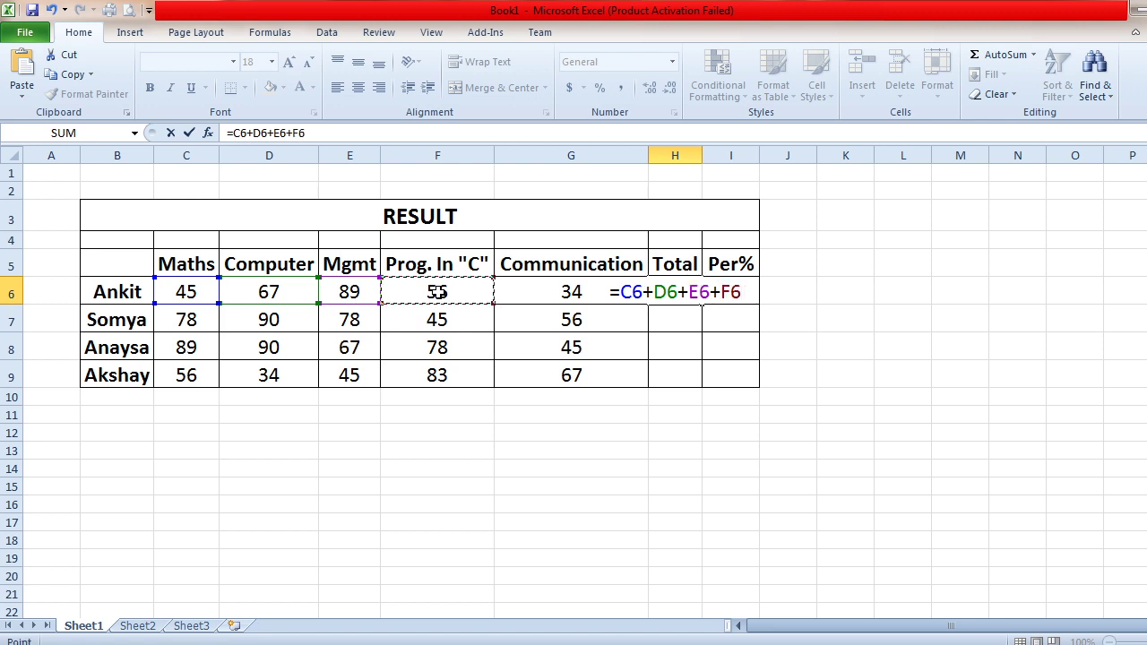
pyautogui.write('+')
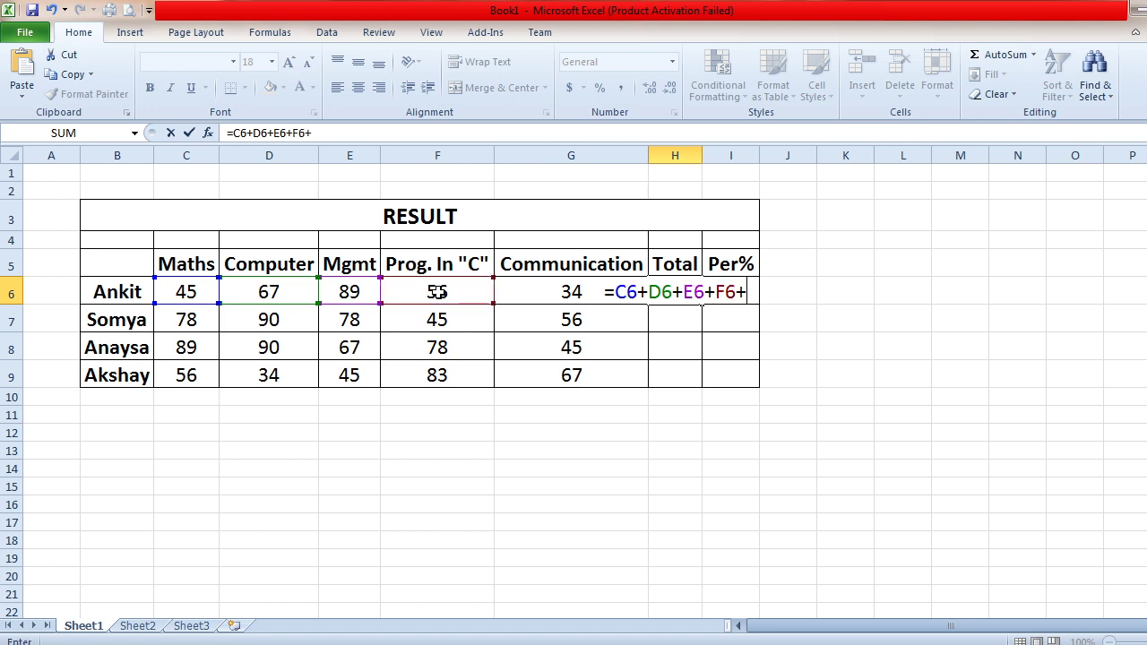
pyautogui.click(559, 293)
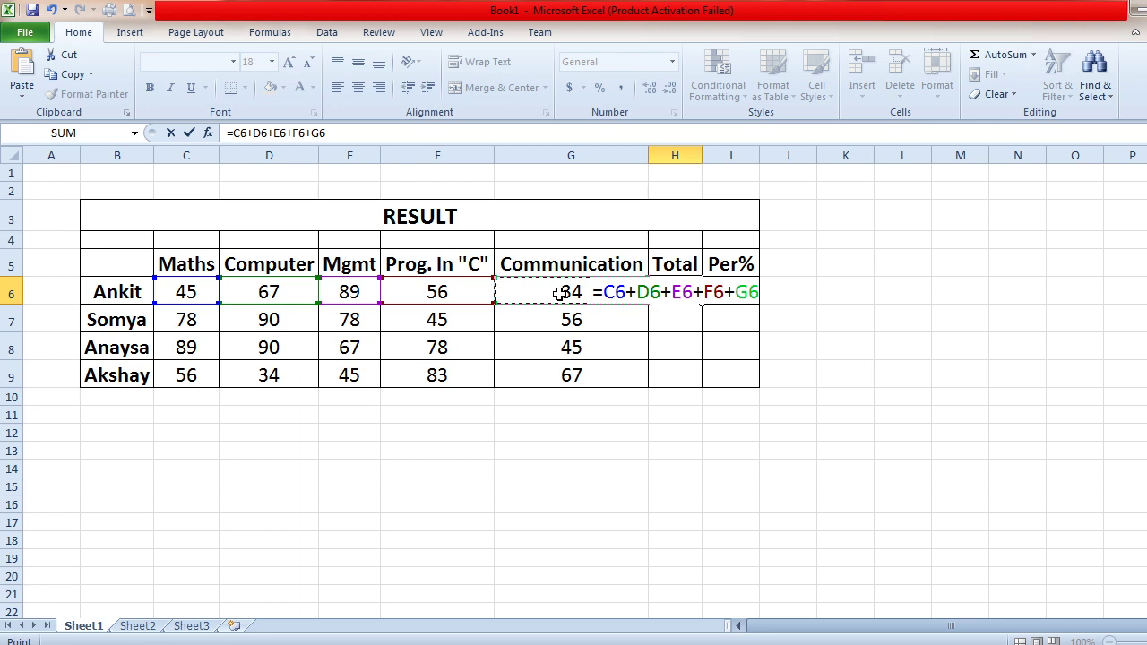
pyautogui.press('Return')
# Erase H6's addition formula and begin a fresh formula with =
pyautogui.click(686, 294)
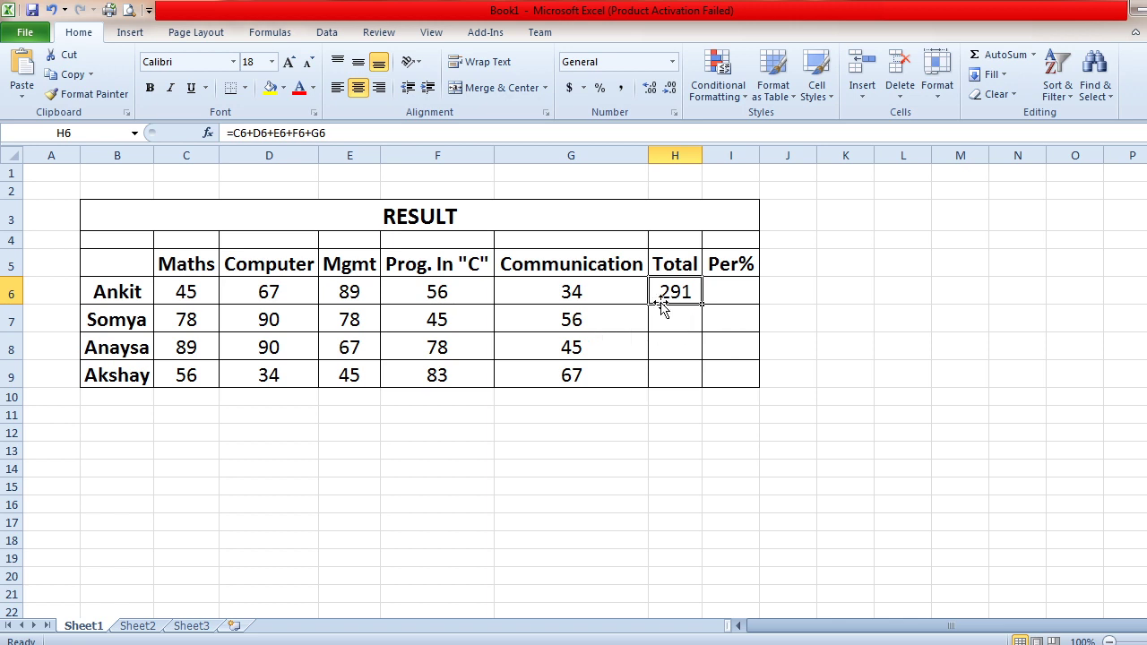
pyautogui.click(354, 133)
pyautogui.press('BackSpace')
pyautogui.press('BackSpace')
pyautogui.press('BackSpace')
pyautogui.press('BackSpace')
pyautogui.press('BackSpace')
pyautogui.press('BackSpace')
pyautogui.press('BackSpace')
pyautogui.press('BackSpace')
pyautogui.press('BackSpace')
pyautogui.press('BackSpace')
pyautogui.press('BackSpace')
pyautogui.press('BackSpace')
pyautogui.press('BackSpace')
pyautogui.press('BackSpace')
pyautogui.press('BackSpace')
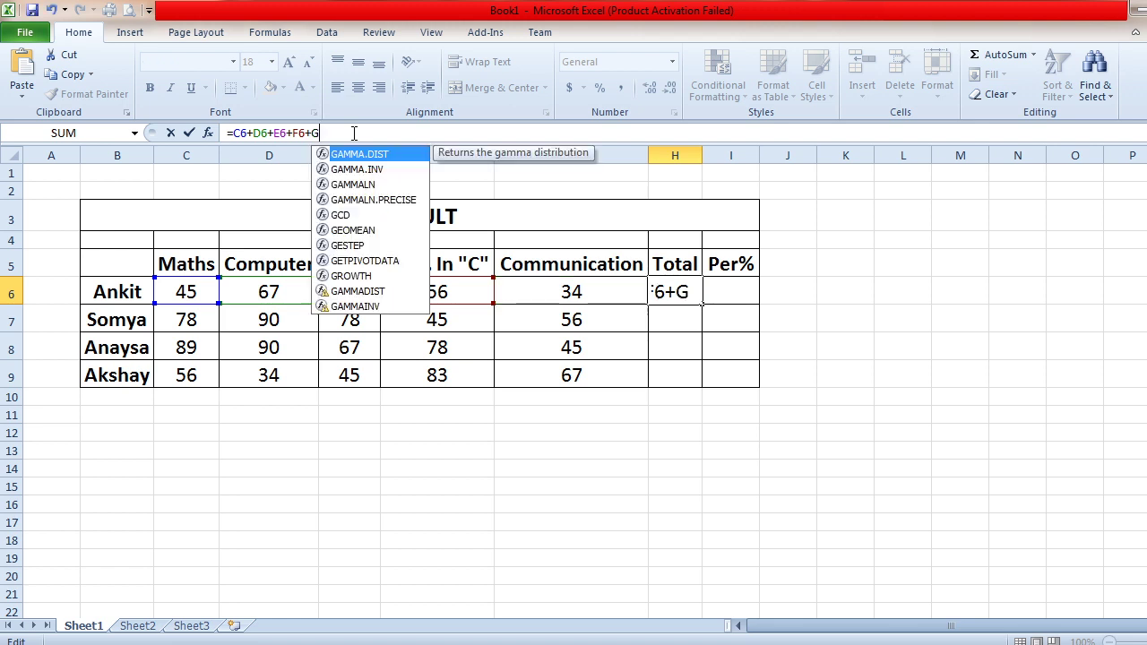
pyautogui.write('=')
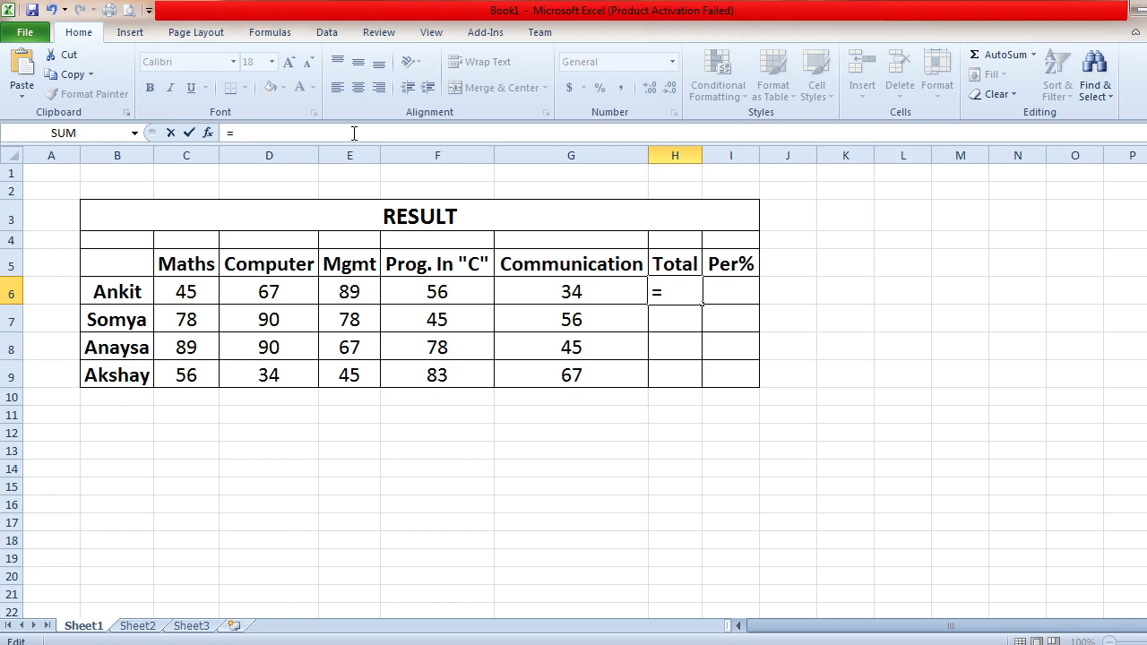
# Enter =SUM(C6:G6) in H6 for Ankit's total, still 291, after clearing an error
pyautogui.write('s')
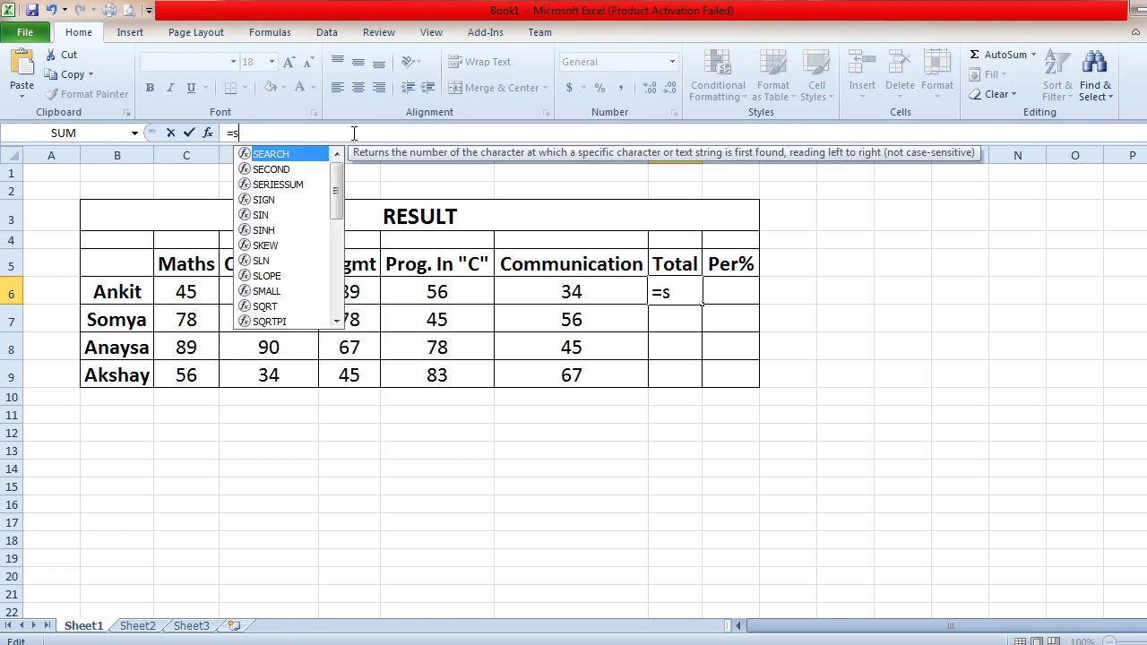
pyautogui.write('um(')
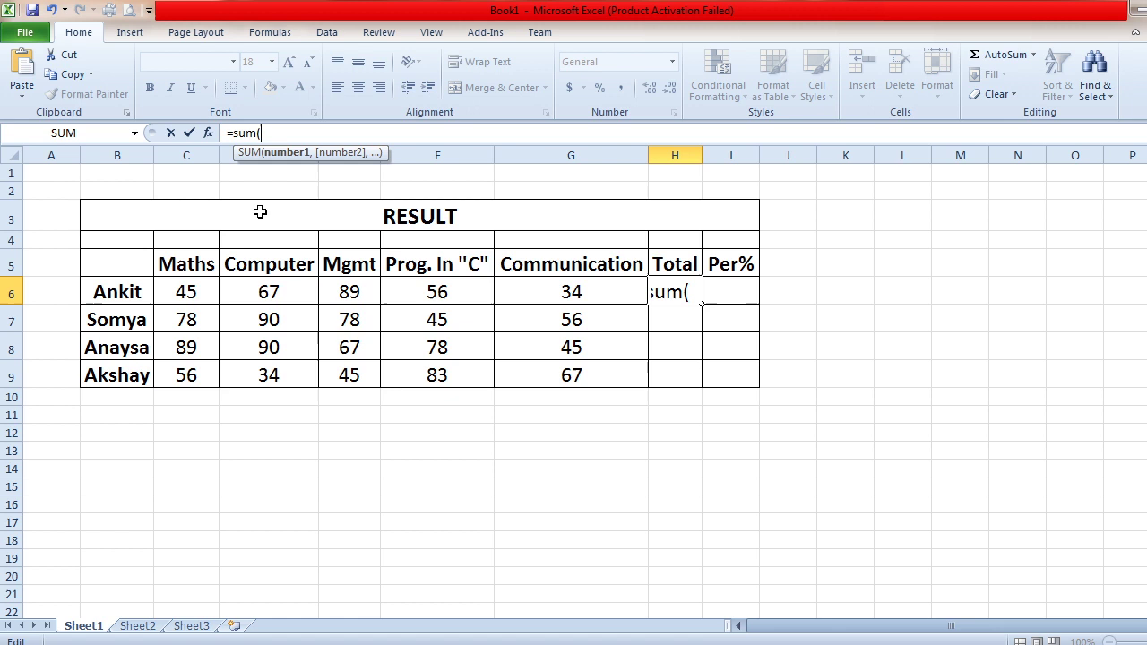
pyautogui.click(204, 291)
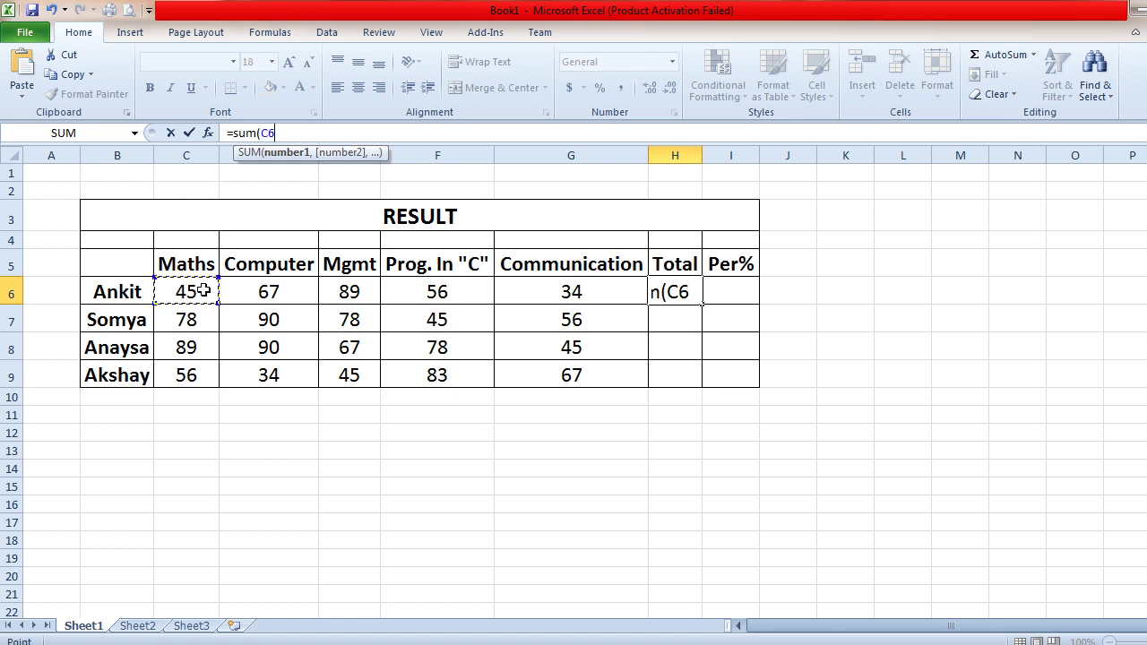
pyautogui.press('F8')
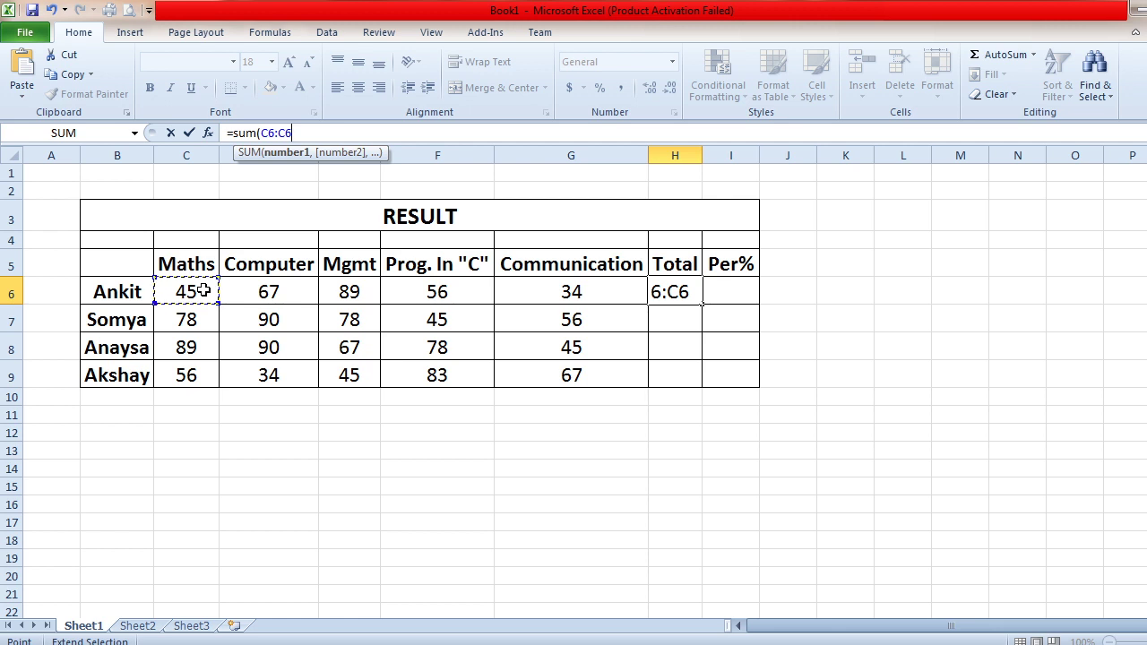
pyautogui.press('BackSpace')
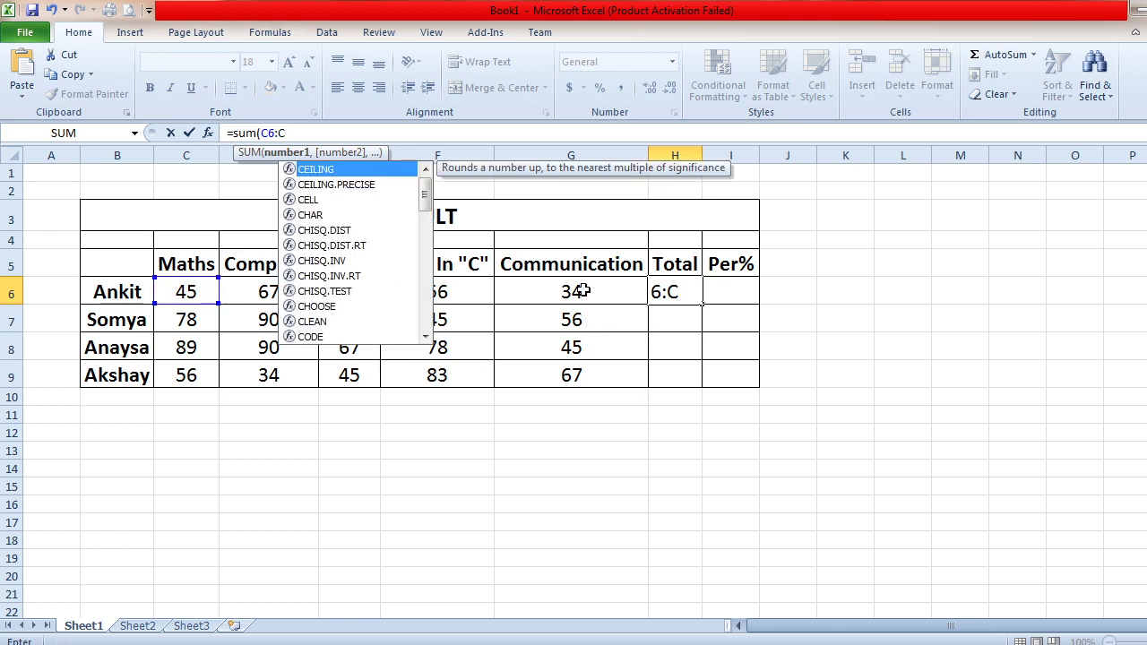
pyautogui.press('Return')
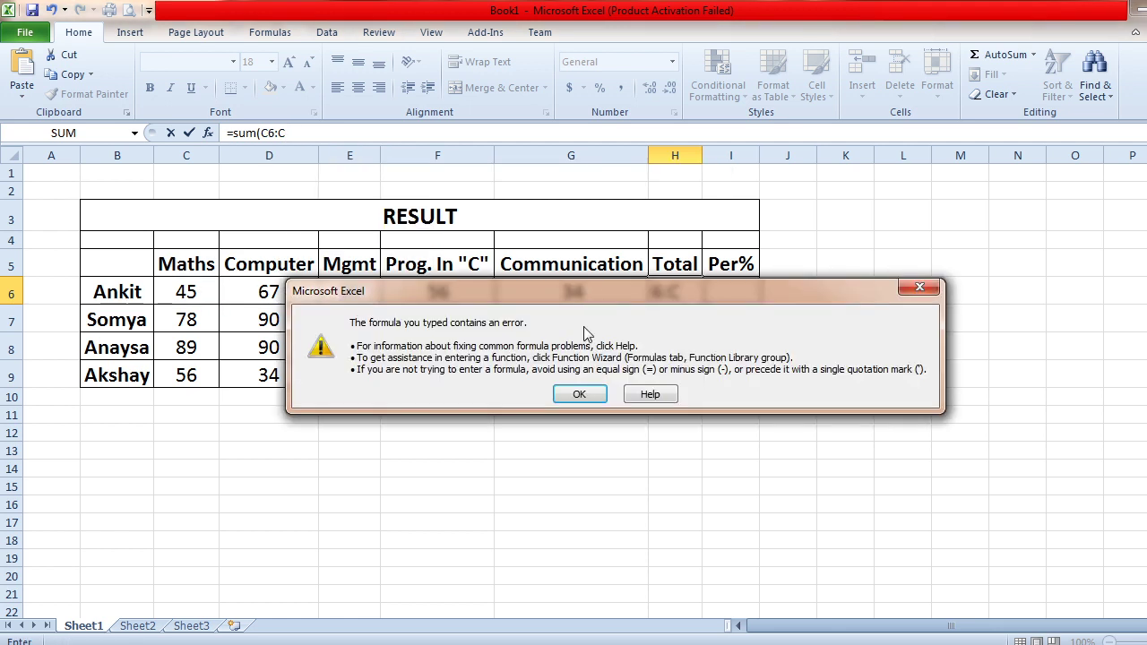
pyautogui.click(581, 395)
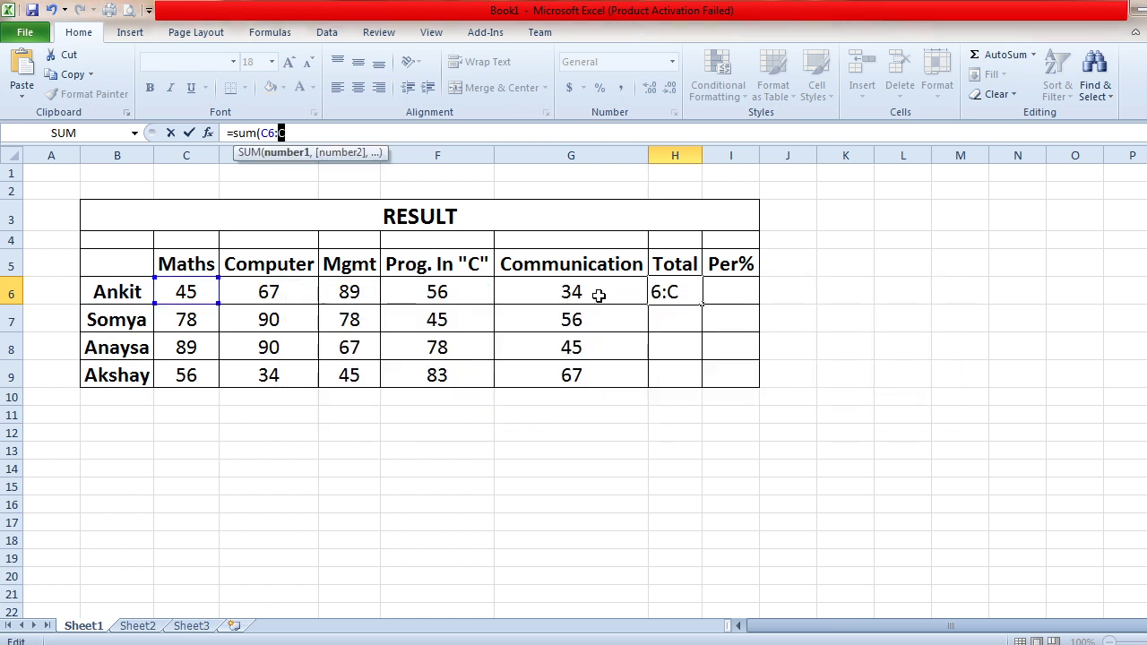
pyautogui.click(596, 289)
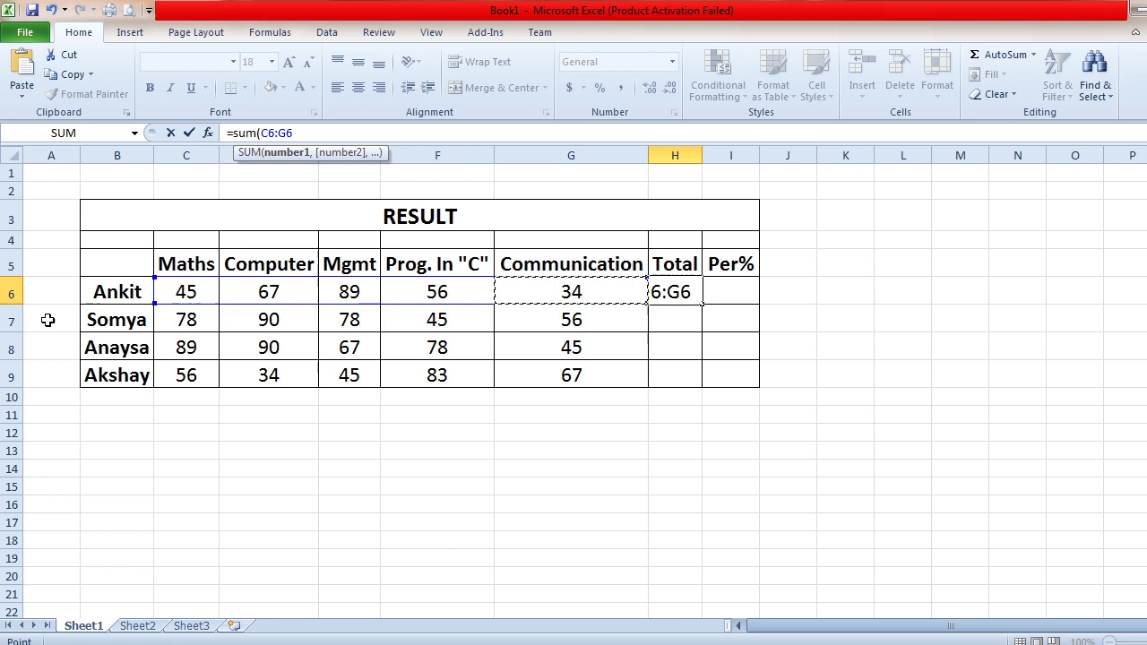
pyautogui.write(')')
pyautogui.press('Return')
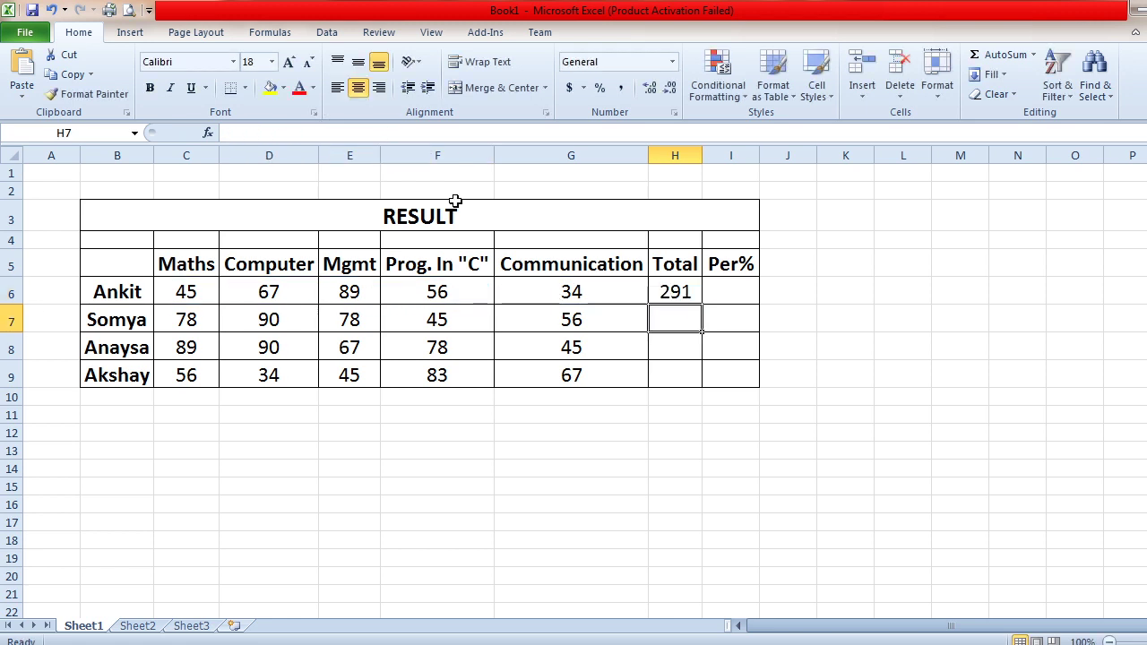
pyautogui.click(681, 290)
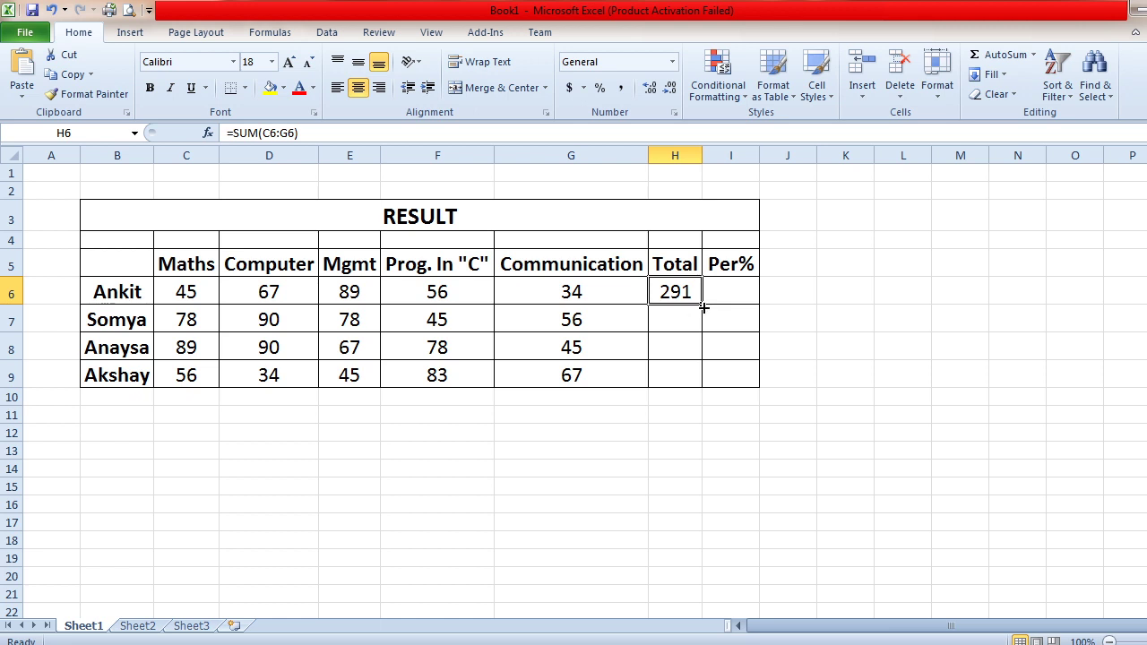
# Copy the SUM formula down to H9, giving totals 347, 369 and 285
pyautogui.moveTo(703, 307); pyautogui.dragTo(704, 377)
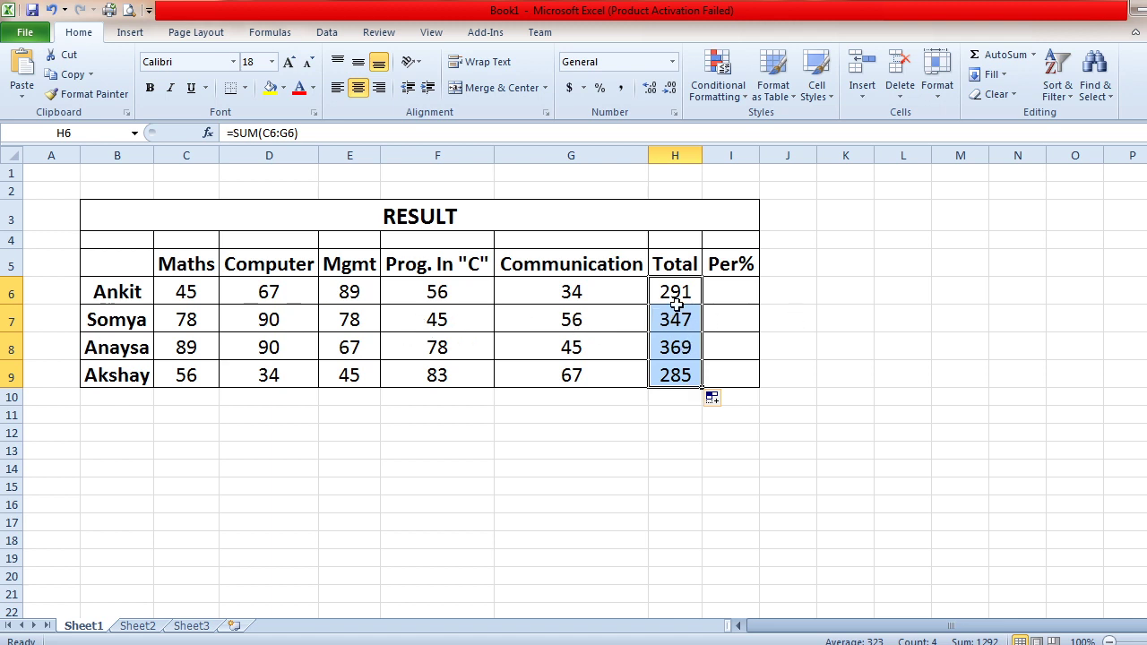
pyautogui.click(724, 293)
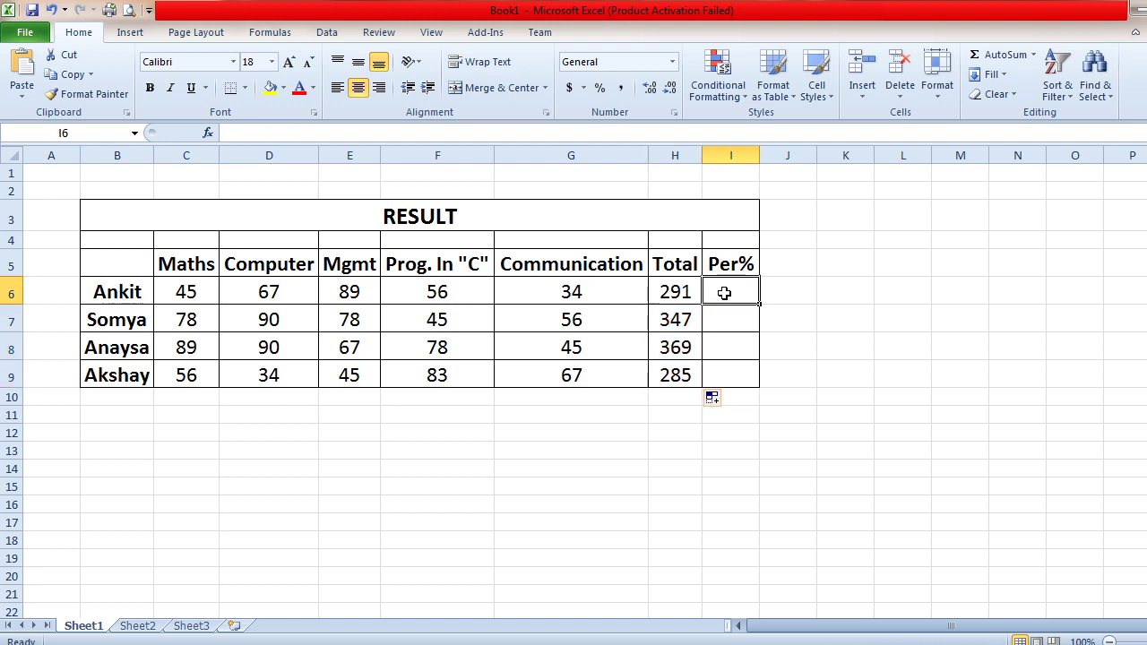
# Enter =(H6*100)/500 in I6 for Ankit's percentage of 58.2
pyautogui.click(672, 292)
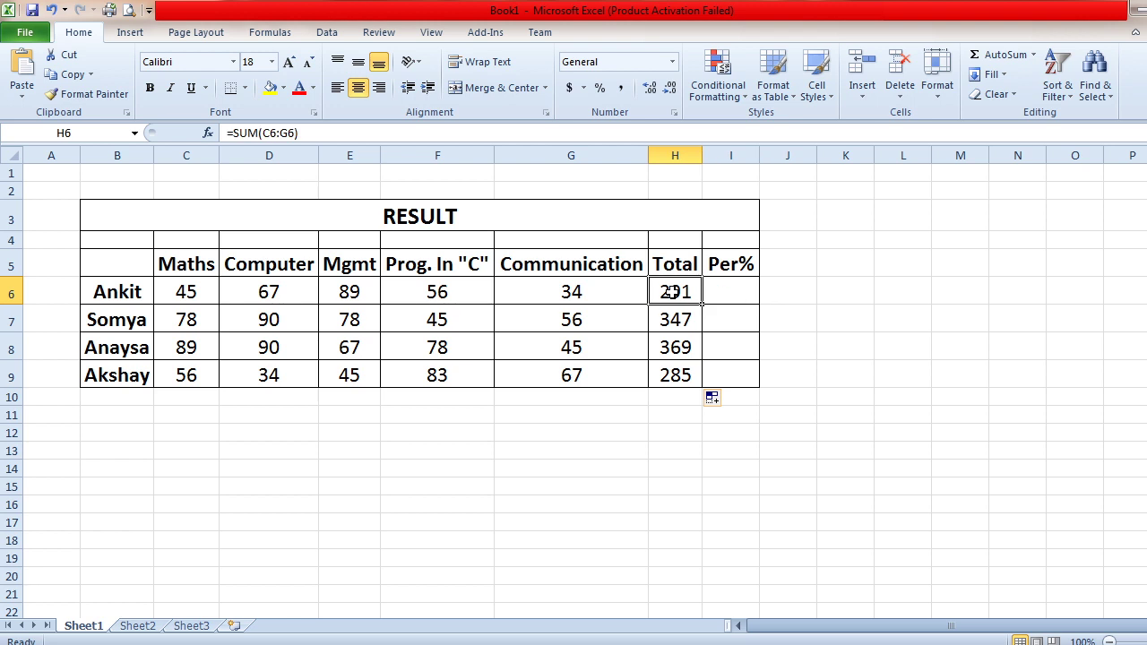
pyautogui.click(742, 285)
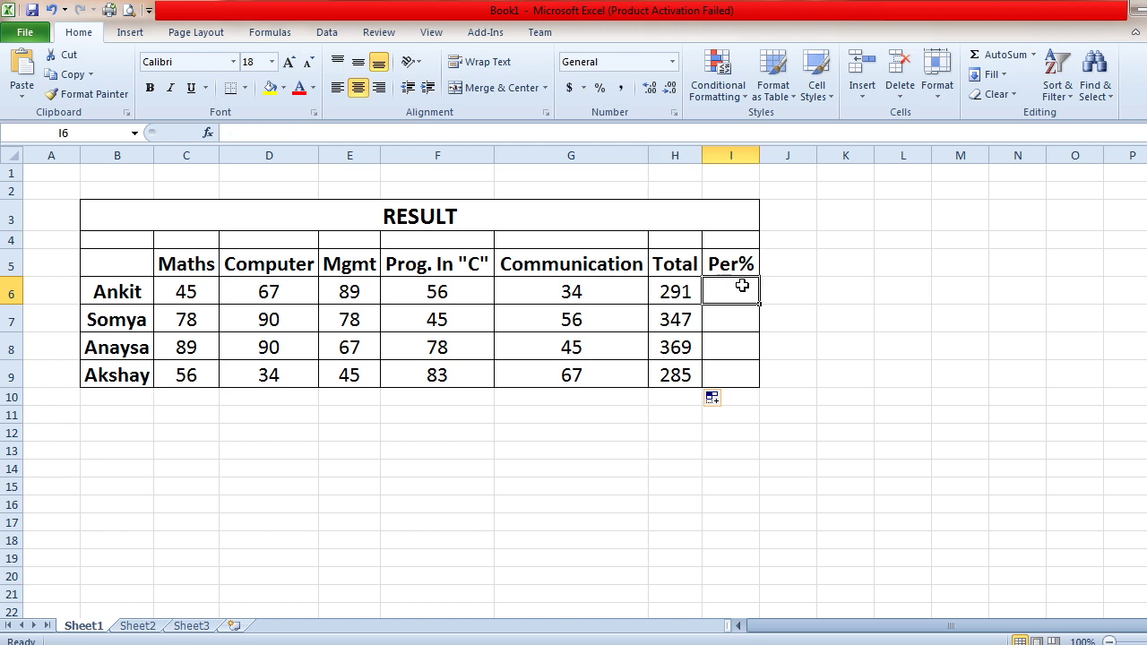
pyautogui.write('=')
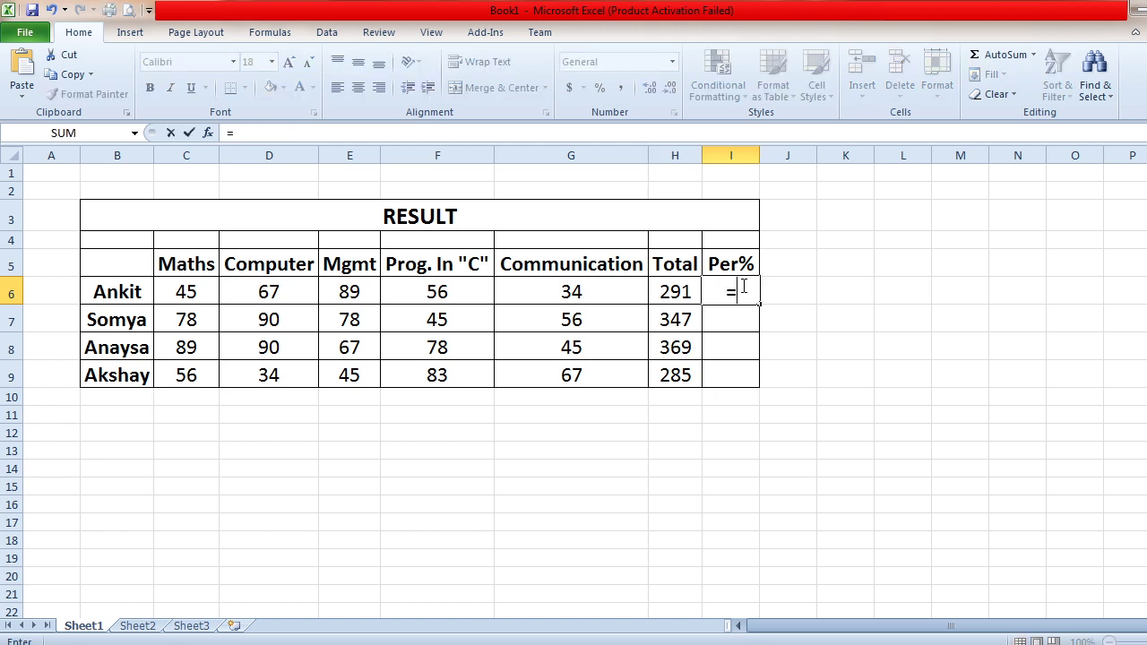
pyautogui.write('(')
pyautogui.click(679, 291)
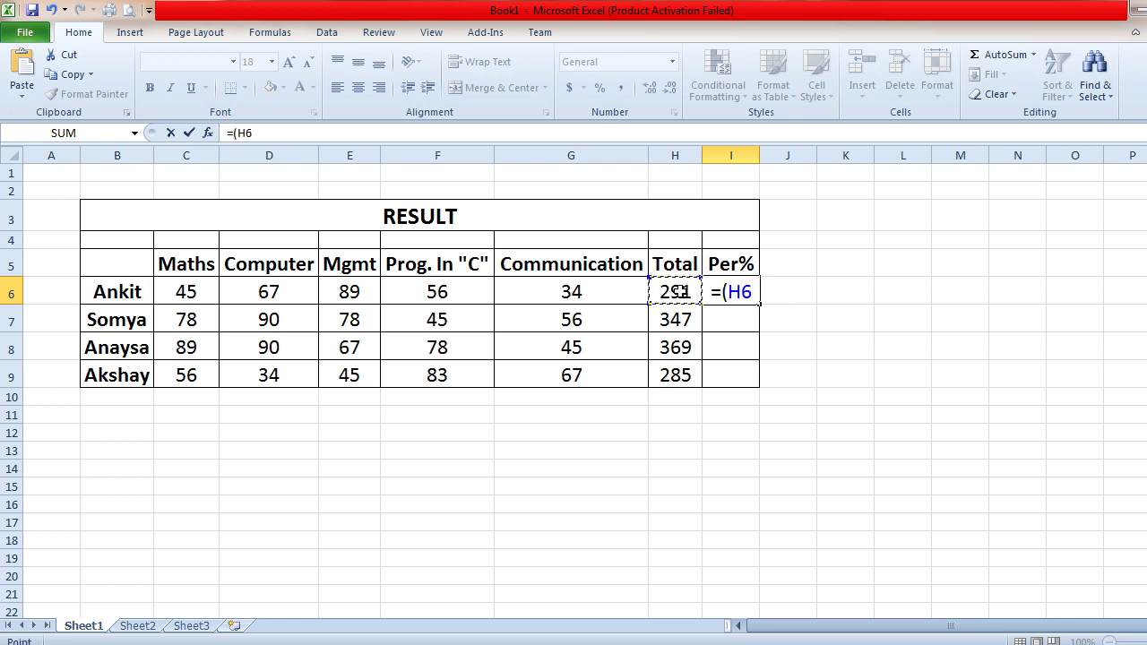
pyautogui.write('*100)/')
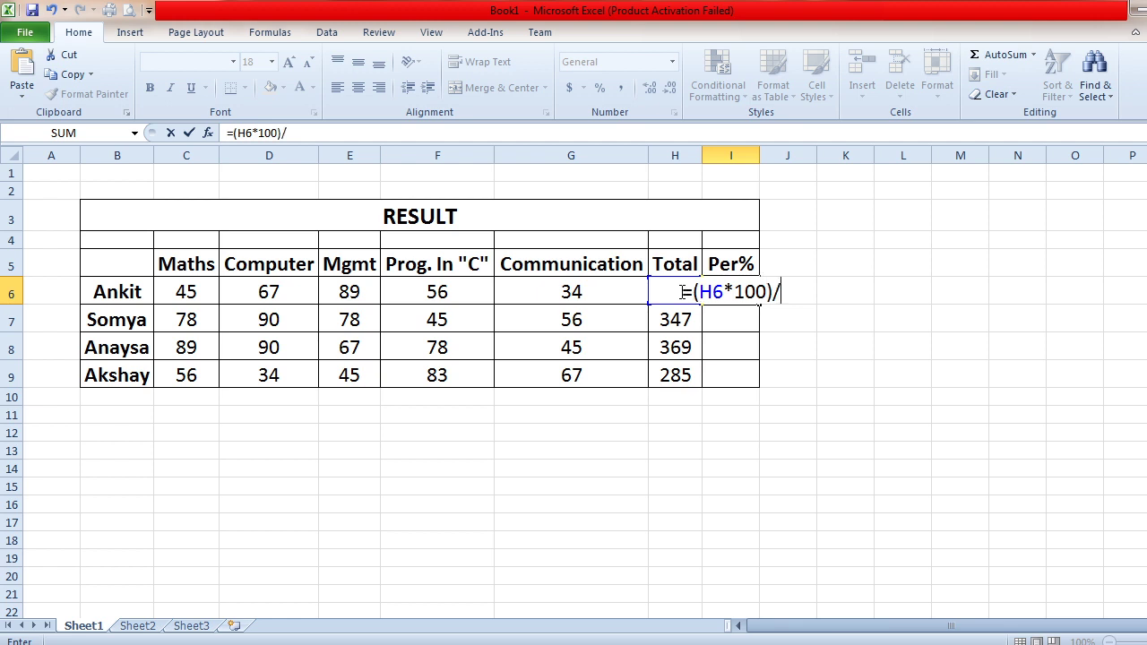
pyautogui.write('500')
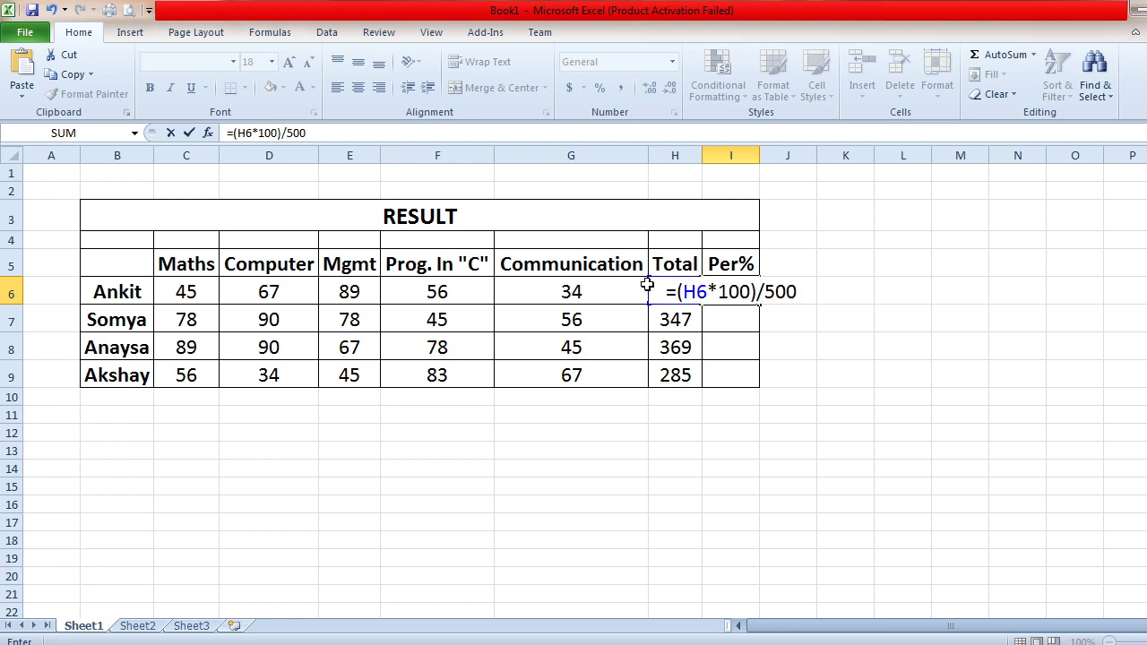
pyautogui.press('Return')
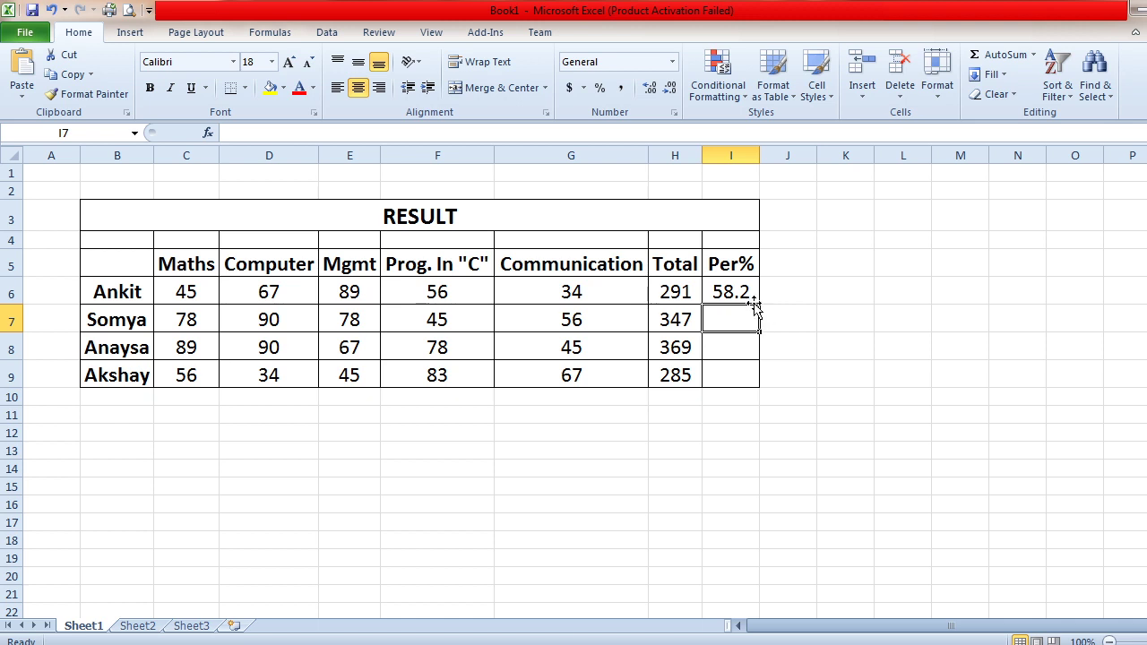
# Fill the percentage formula down to I9 (69.4, 73.8, 57) and select the names B6:B9
pyautogui.click(753, 300)
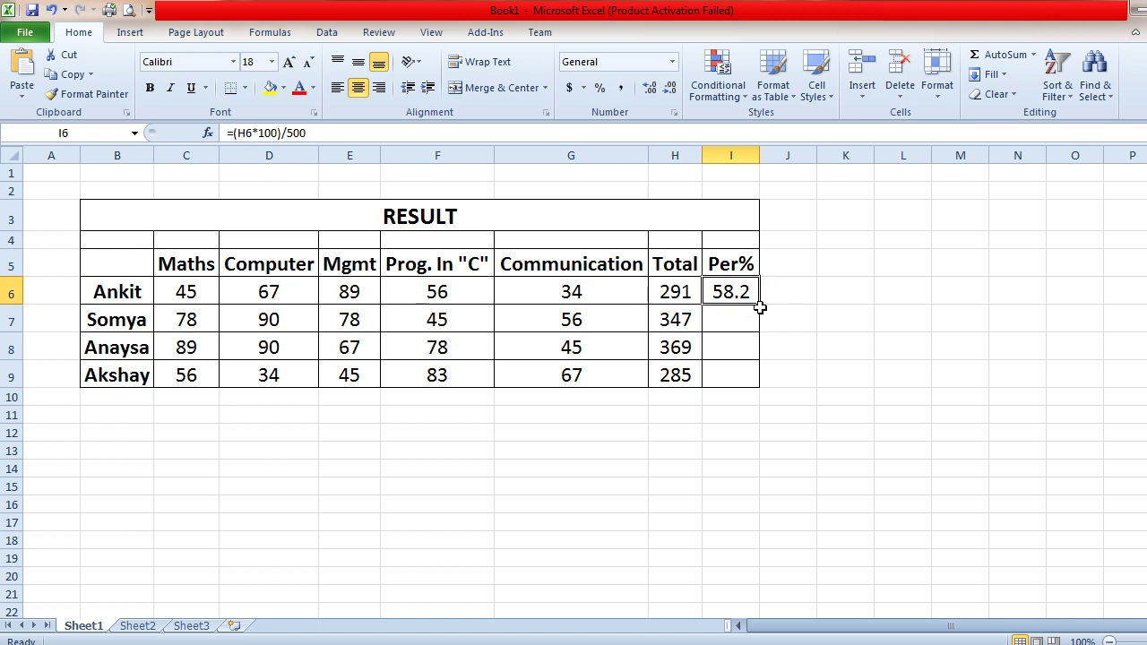
pyautogui.moveTo(759, 305); pyautogui.dragTo(760, 387)
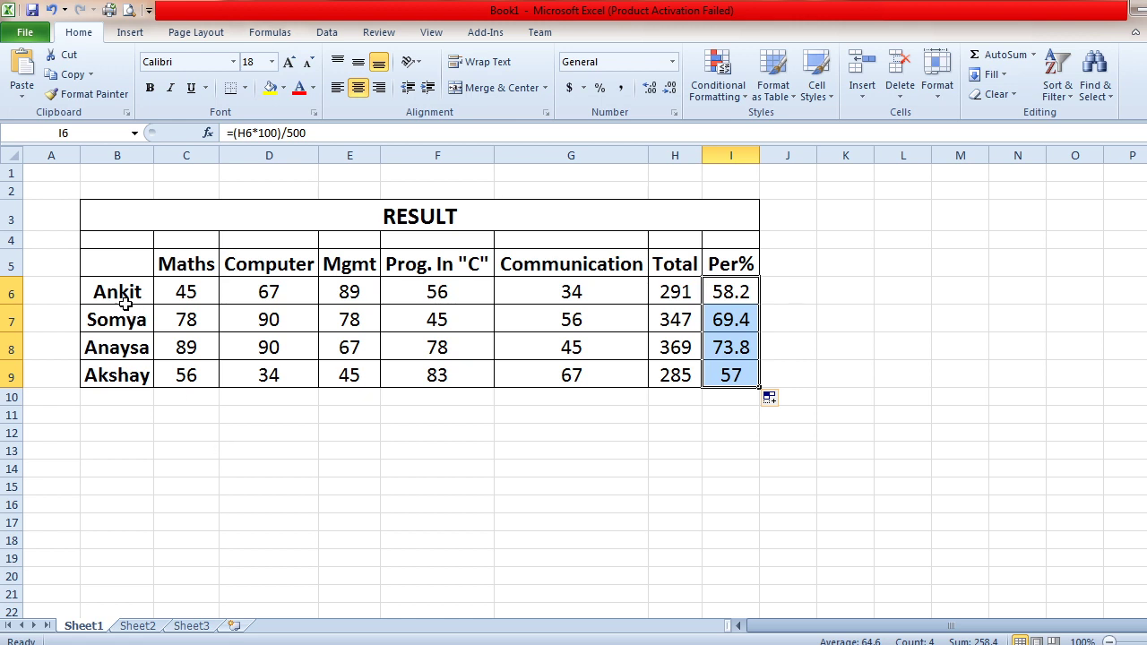
pyautogui.moveTo(126, 291); pyautogui.dragTo(128, 377)
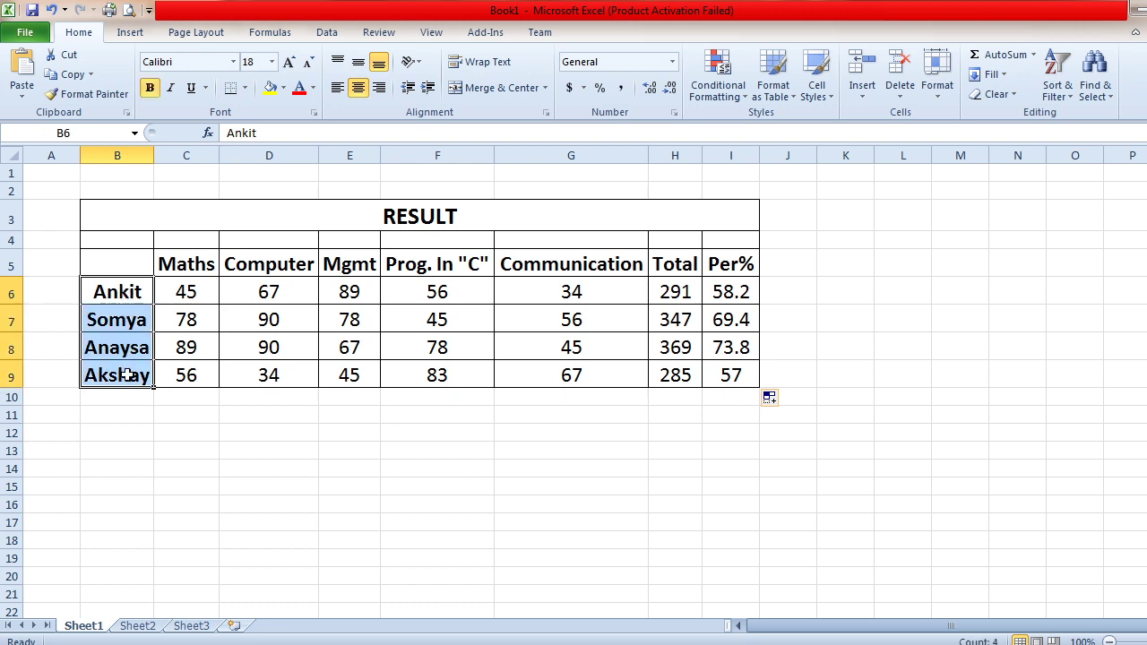
# Add I6:I9 to the selection and insert a Clustered Column chart placed right of the table
pyautogui.keyDown('ctrl'); pyautogui.click(733, 293); pyautogui.keyUp('ctrl')
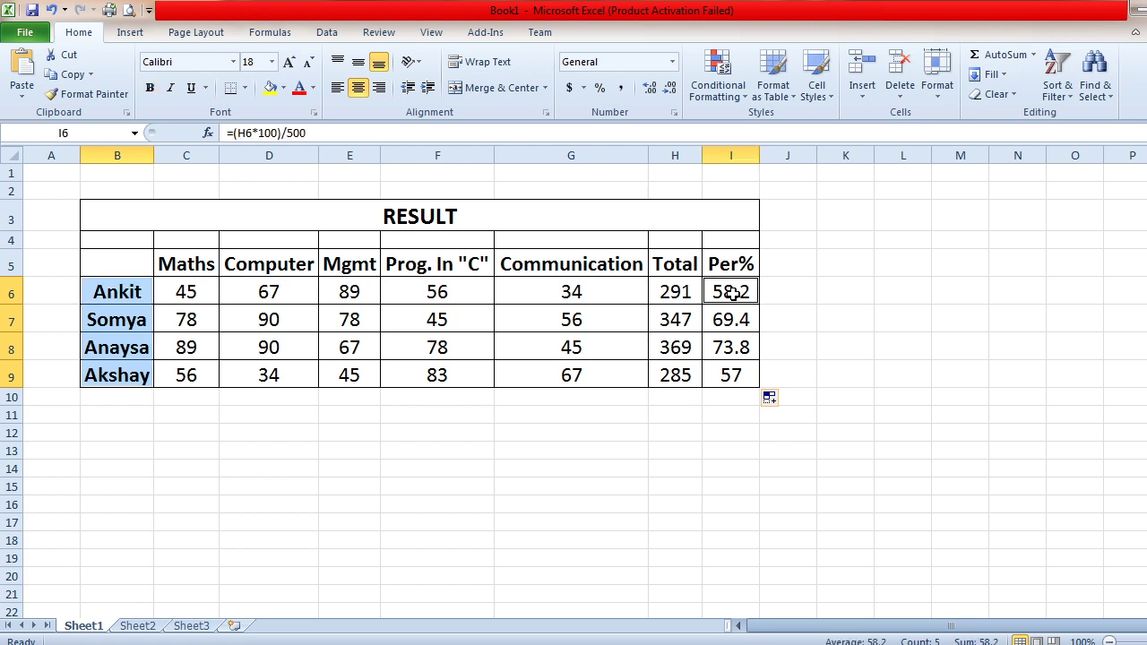
pyautogui.hotkey('shift', 'Down')
pyautogui.hotkey('shift', 'Down')
pyautogui.hotkey('shift', 'Down')
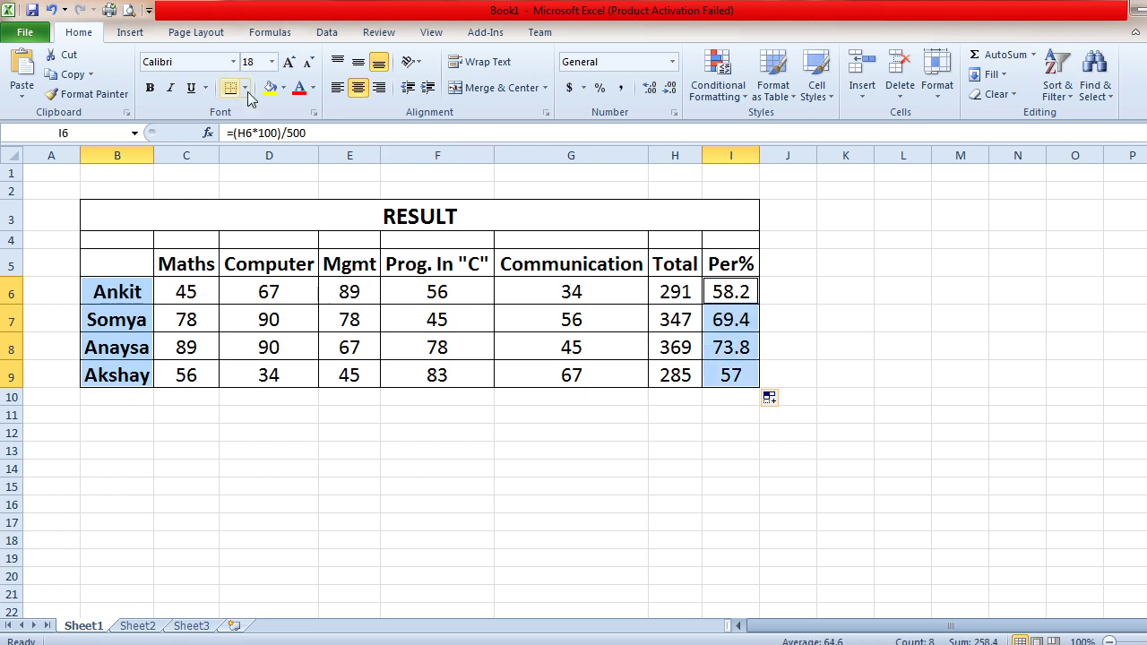
pyautogui.click(132, 34)
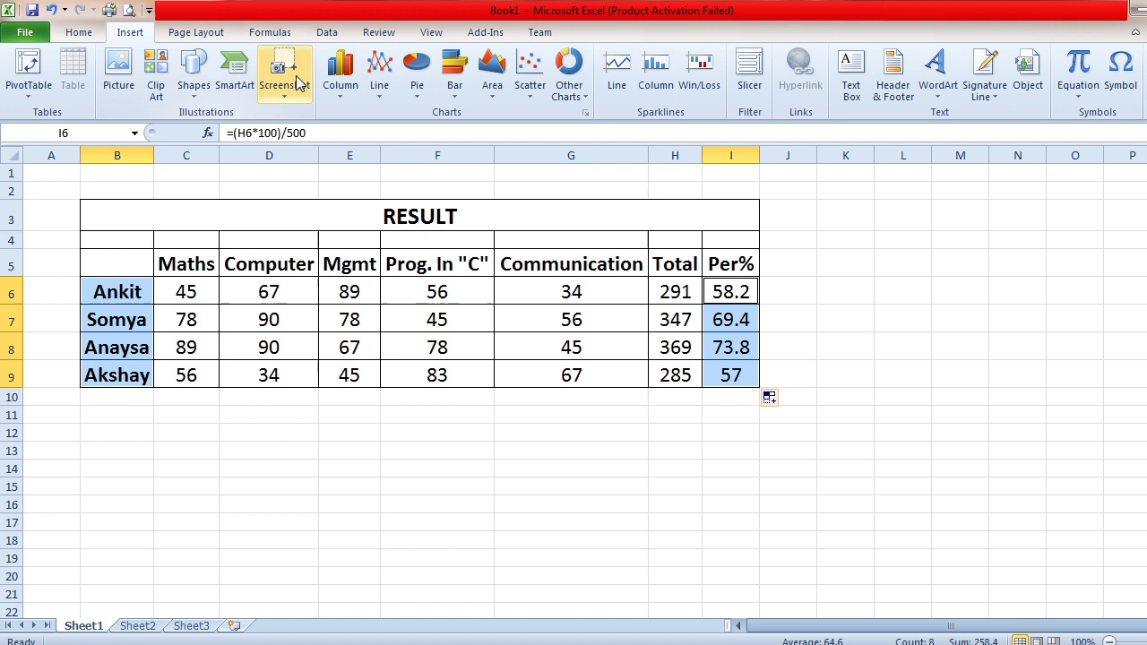
pyautogui.click(343, 97)
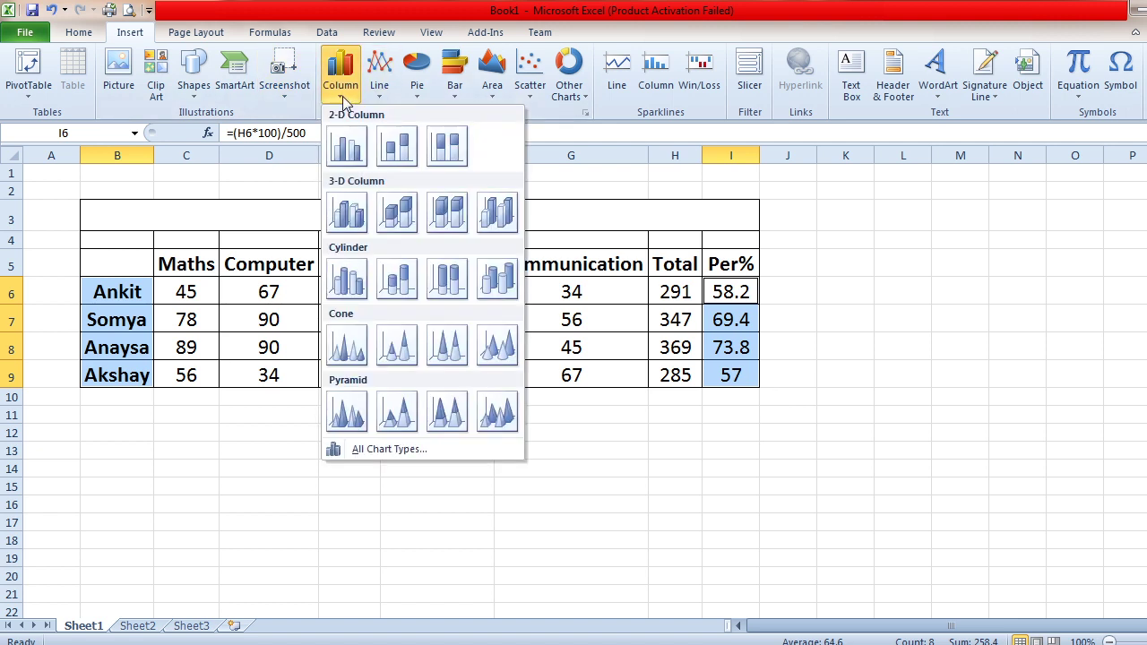
pyautogui.click(348, 145)
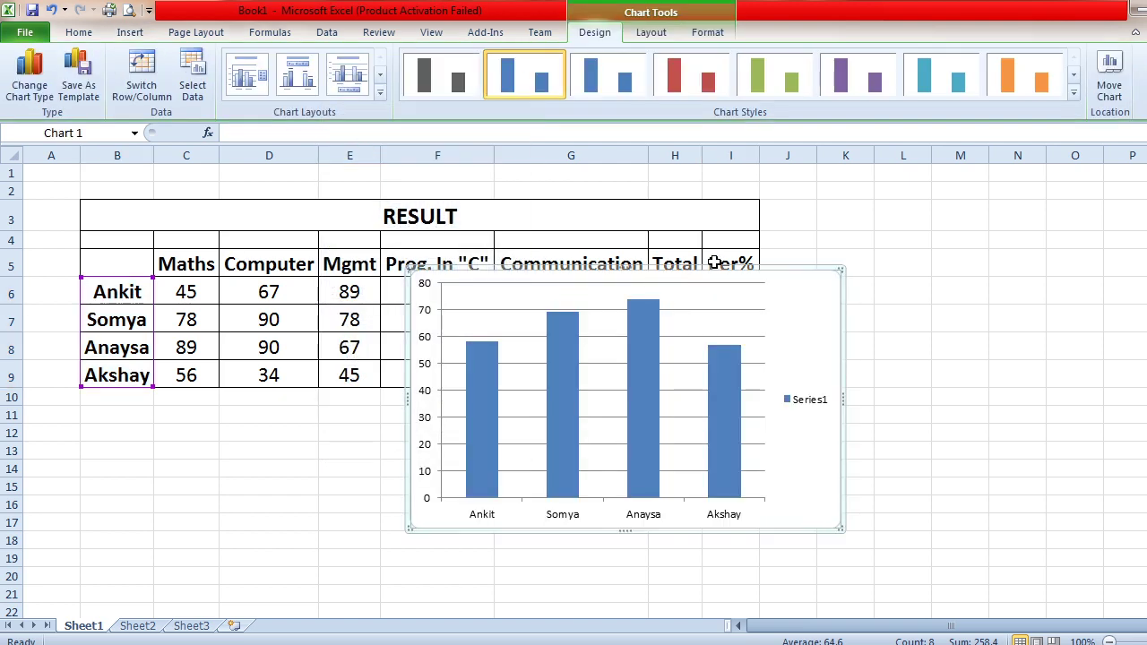
pyautogui.moveTo(714, 260); pyautogui.dragTo(1071, 192)
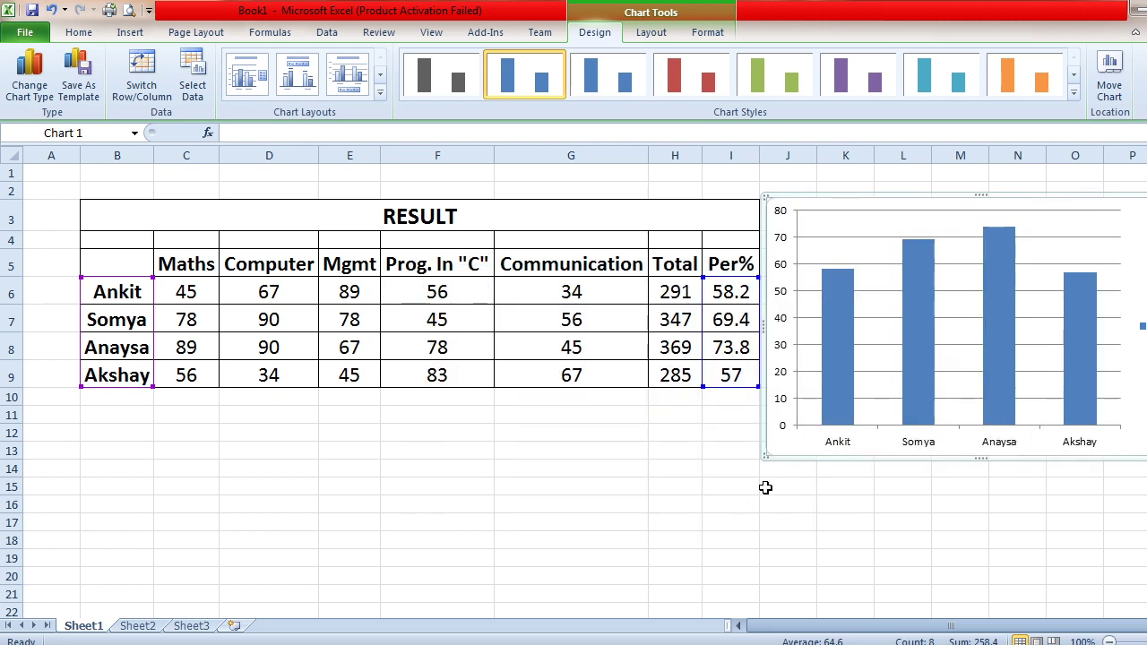
pyautogui.click(760, 459)
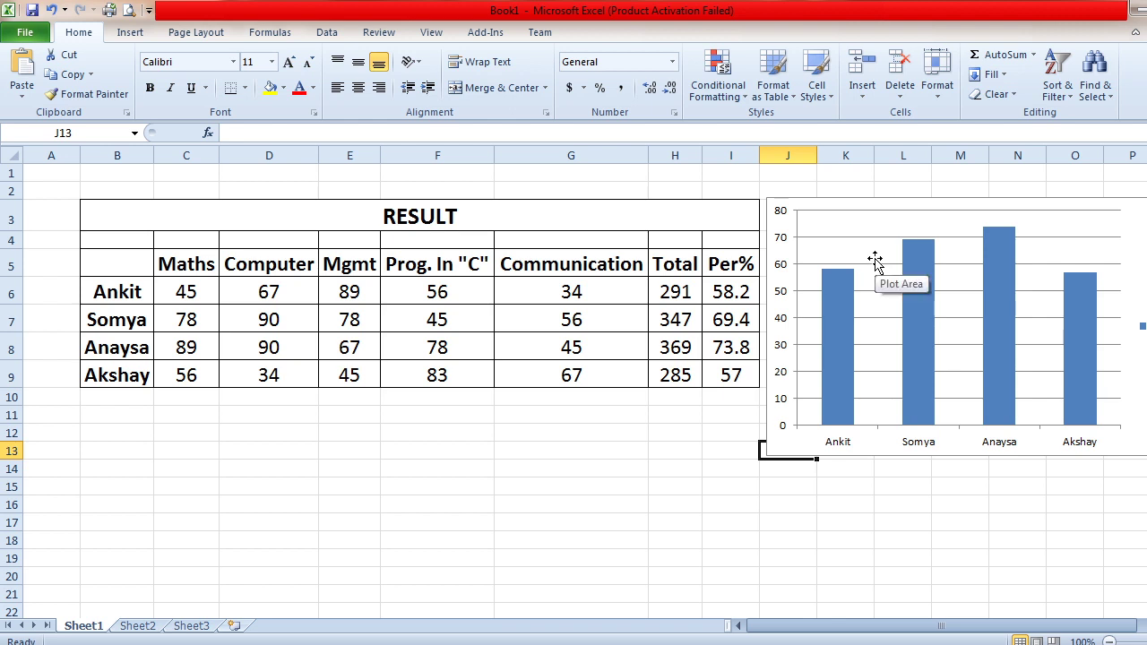
# Add data labels to the Per% columns, showing 58.2, 69.4, 73.8 and 57 above each bar
pyautogui.moveTo(840, 317)
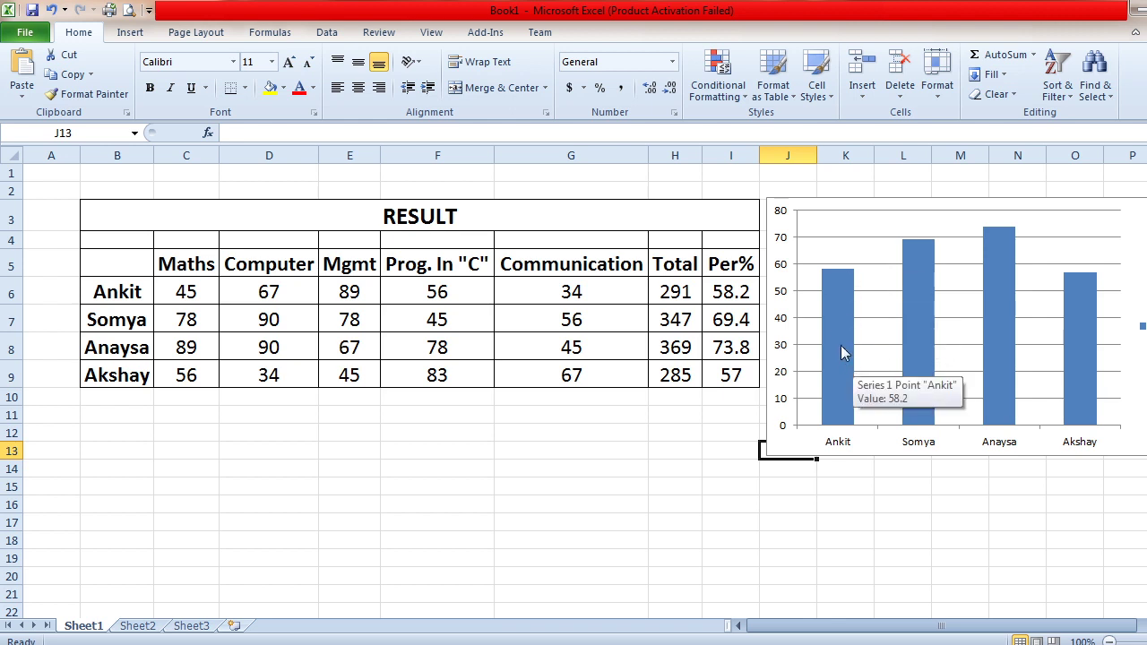
pyautogui.rightClick(840, 353)
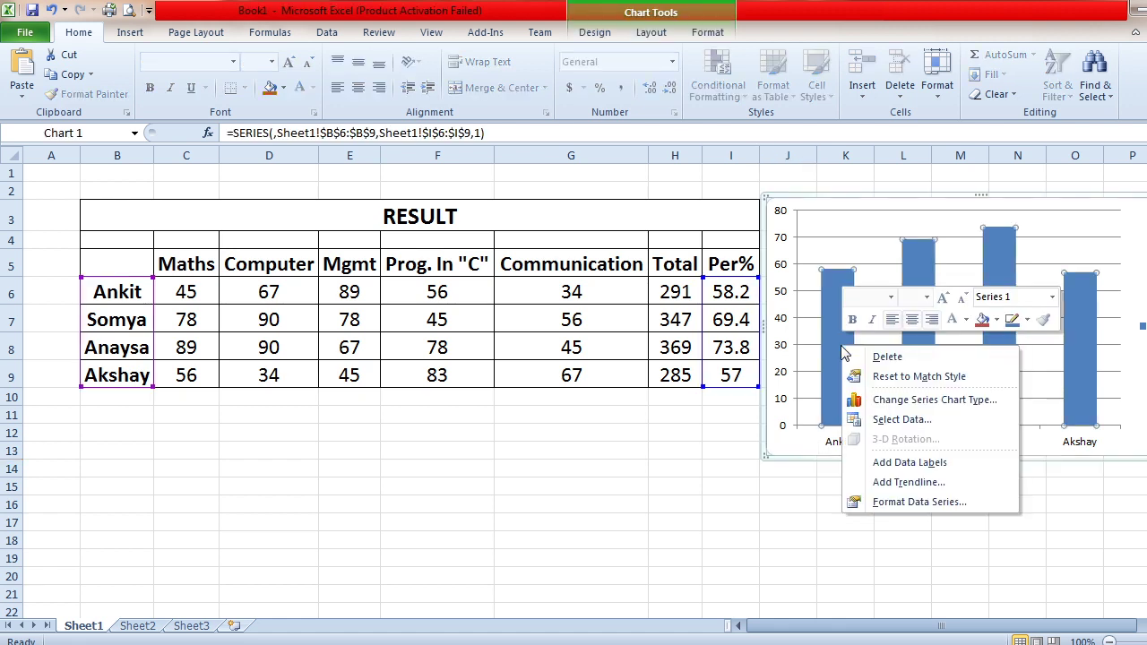
pyautogui.click(907, 464)
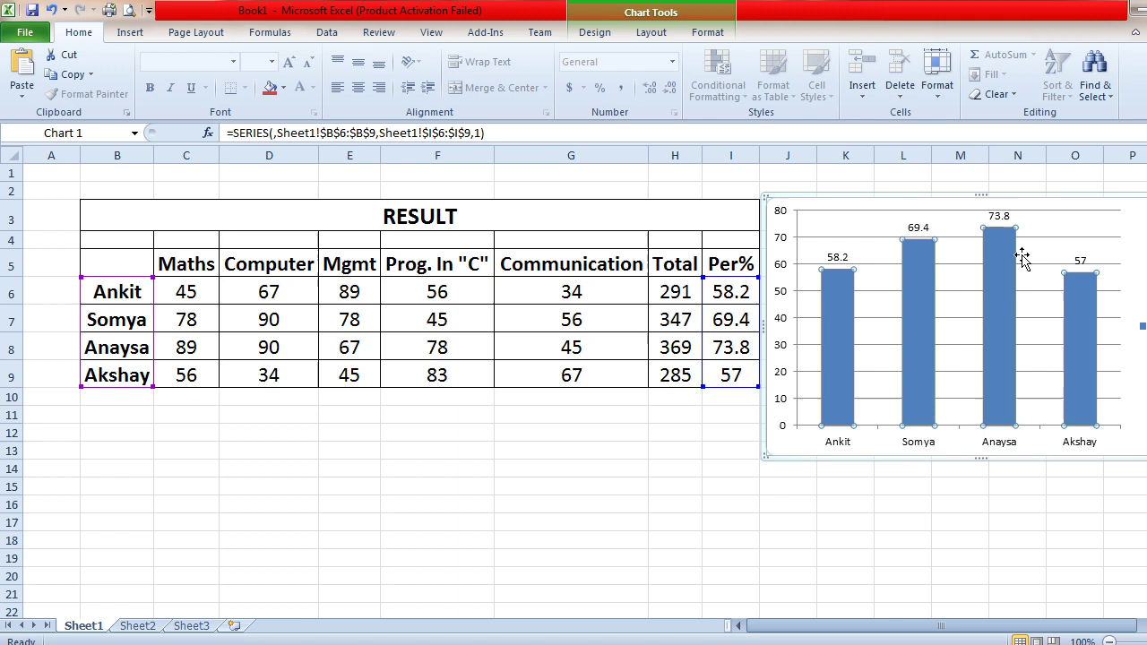